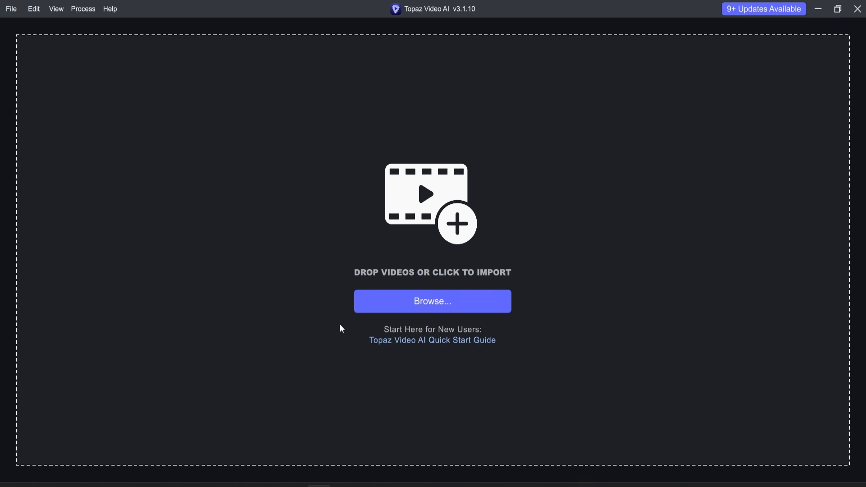
Step: Import Yalina SP.mov as the input video
{"action": "left_click", "coordinate": [420, 307]}
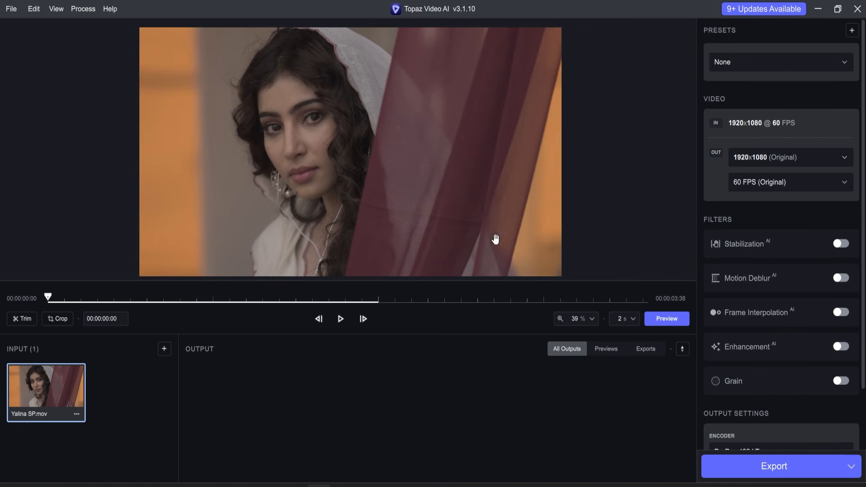
{"action": "scroll", "coordinate": [371, 199], "scroll_direction": "up", "scroll_amount": 5}
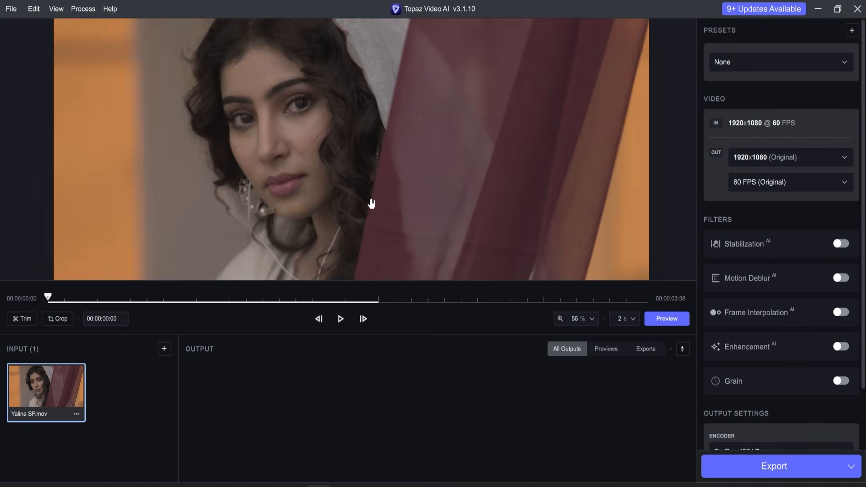
{"action": "scroll", "coordinate": [314, 169], "scroll_direction": "down", "scroll_amount": 5}
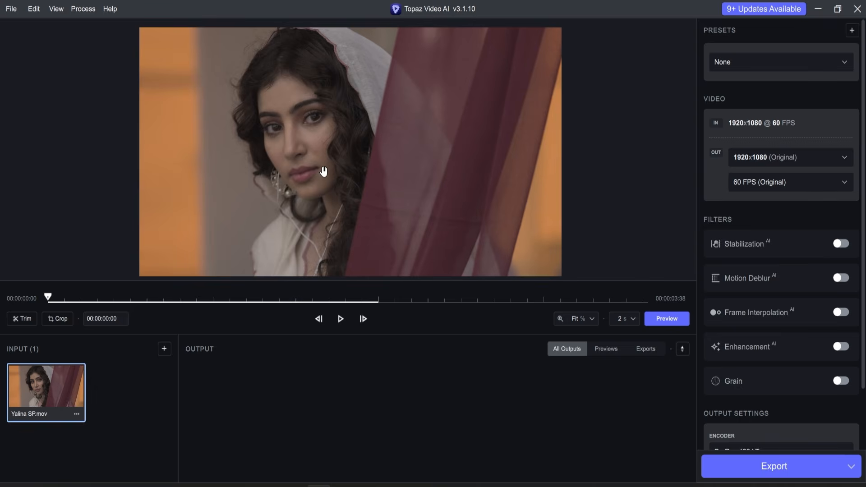
Step: Set the output resolution to 2x Upscale and switch the Enhancement parameters to Manual
{"action": "left_click", "coordinate": [773, 162]}
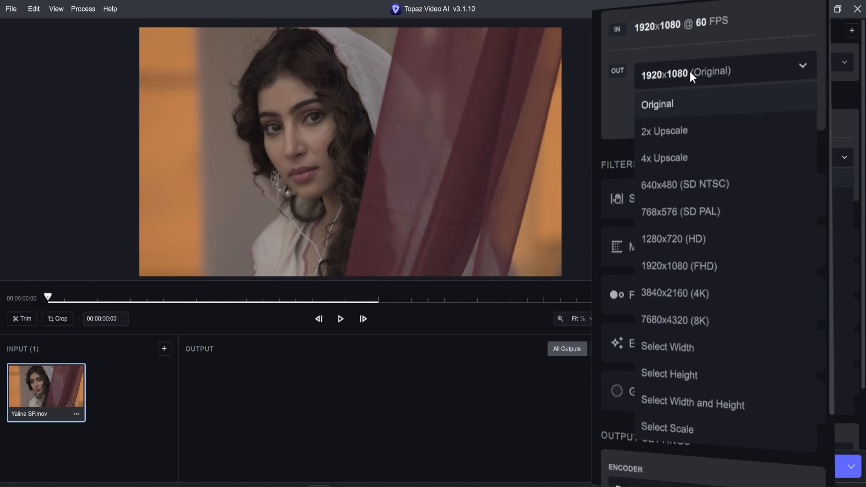
{"action": "left_click", "coordinate": [645, 130]}
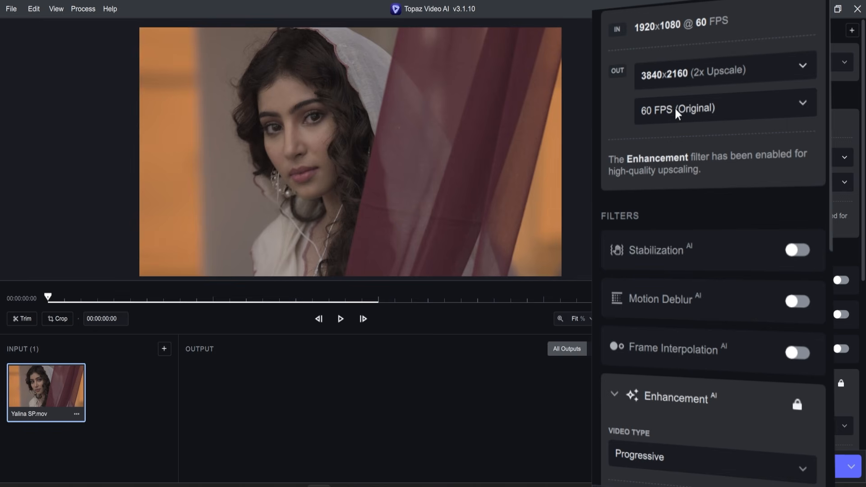
{"action": "scroll", "coordinate": [704, 171], "scroll_direction": "down", "scroll_amount": 8}
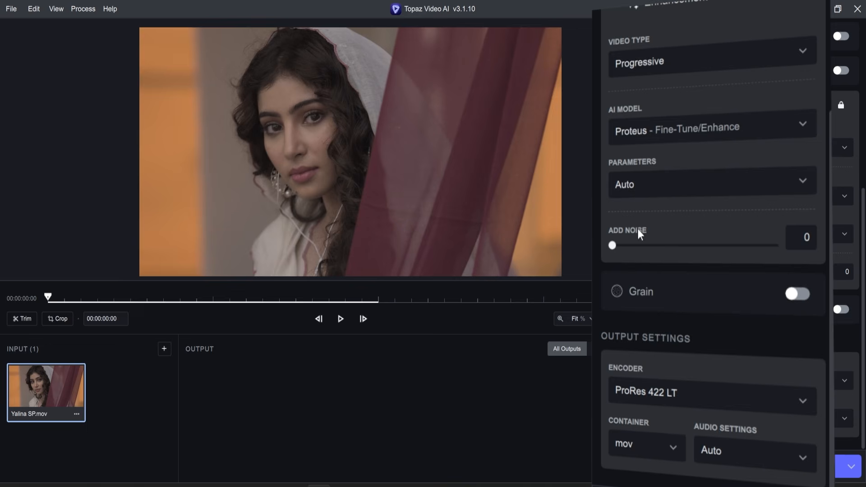
{"action": "left_click", "coordinate": [645, 188]}
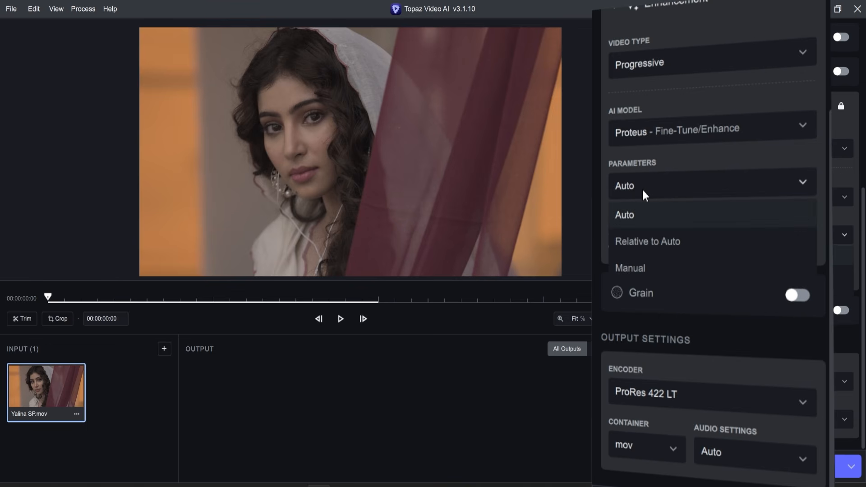
{"action": "left_click", "coordinate": [607, 273]}
{"action": "scroll", "coordinate": [655, 280], "scroll_direction": "down", "scroll_amount": 5}
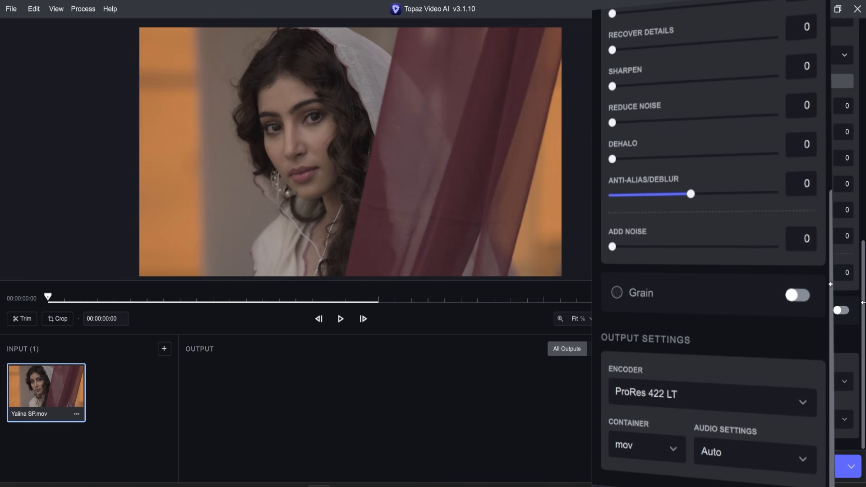
Step: Set the enhancement's Revert Compression to 80, Recover Details to 55 and Sharpen to 65
{"action": "left_click", "coordinate": [837, 132]}
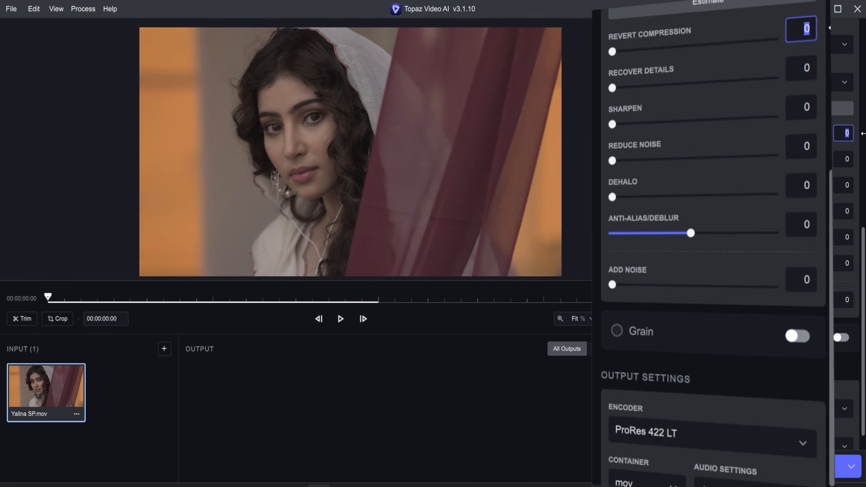
{"action": "type", "text": "8"}
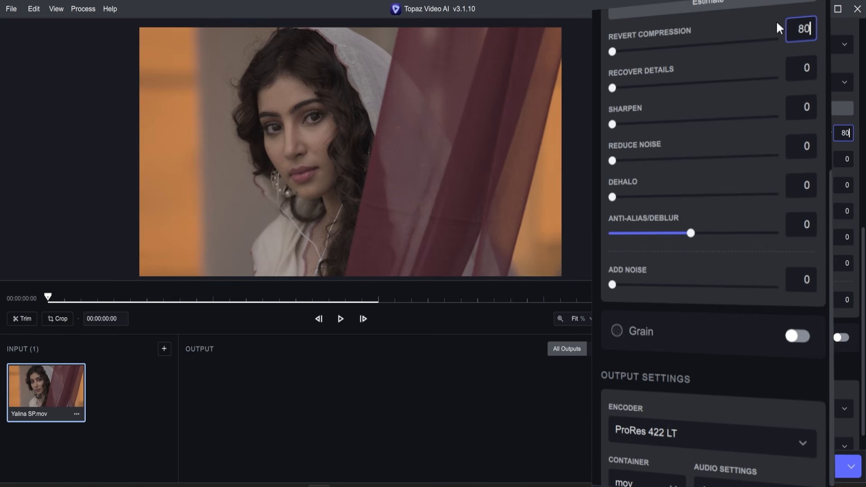
{"action": "type", "text": "0"}
{"action": "key", "text": "Return"}
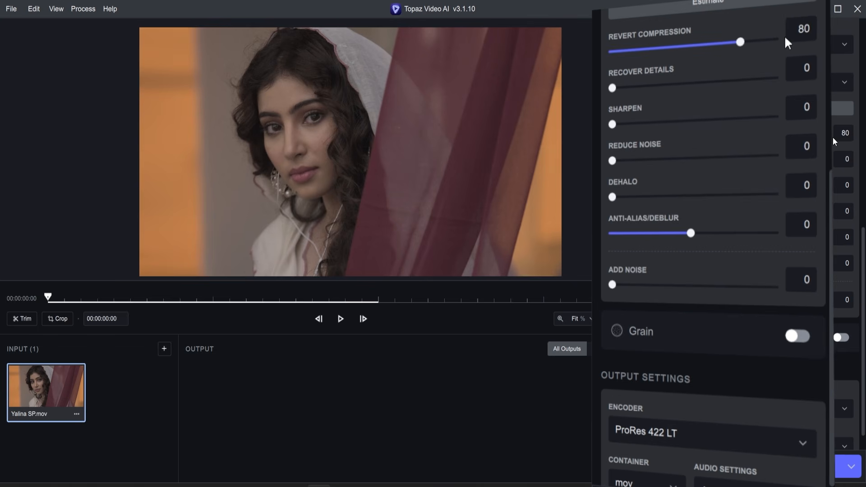
{"action": "left_click", "coordinate": [843, 158]}
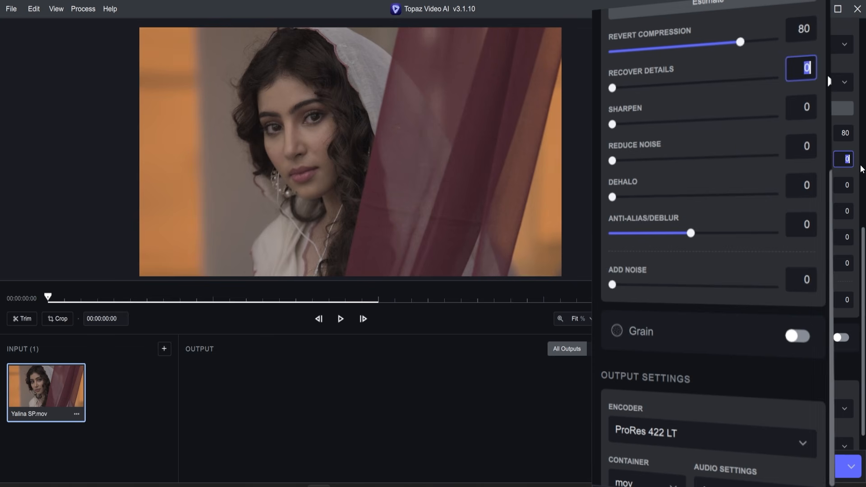
{"action": "type", "text": "55"}
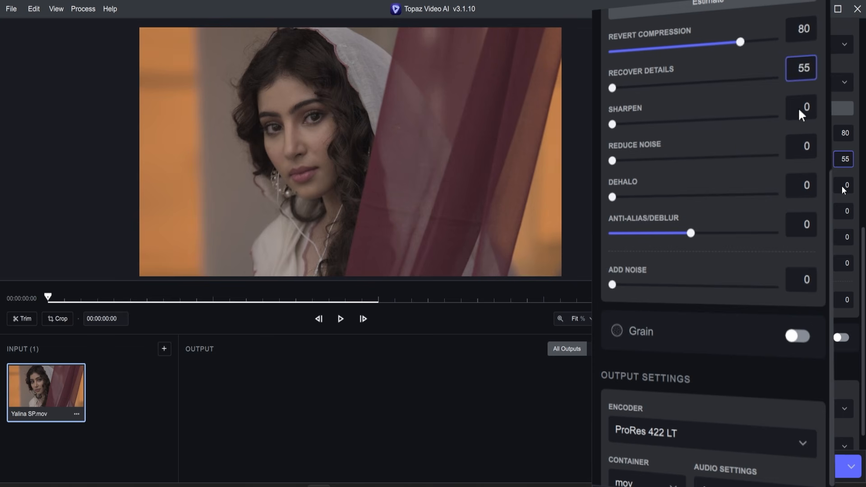
{"action": "left_click", "coordinate": [843, 186]}
{"action": "type", "text": "65"}
{"action": "key", "text": "Return"}
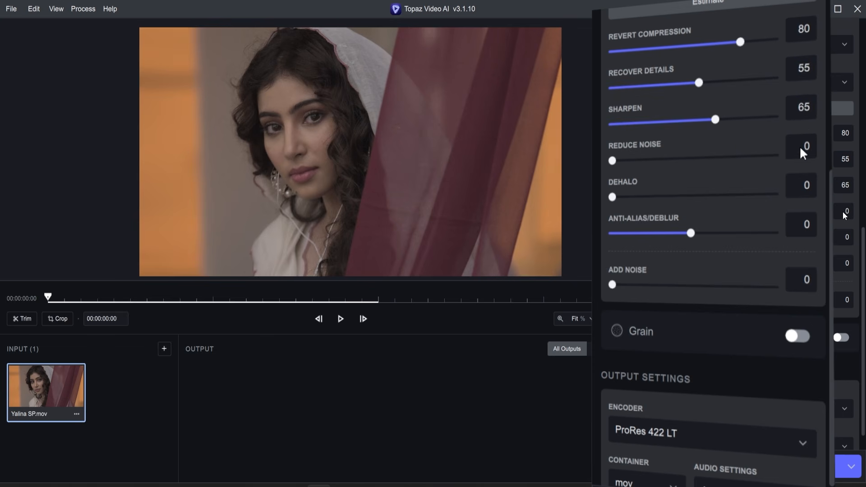
Step: Set the enhancement's Reduce Noise to 15, Dehalo to 15 and Anti-Alias/Deblur to 60
{"action": "left_click", "coordinate": [844, 213]}
{"action": "type", "text": "15"}
{"action": "left_click", "coordinate": [845, 239]}
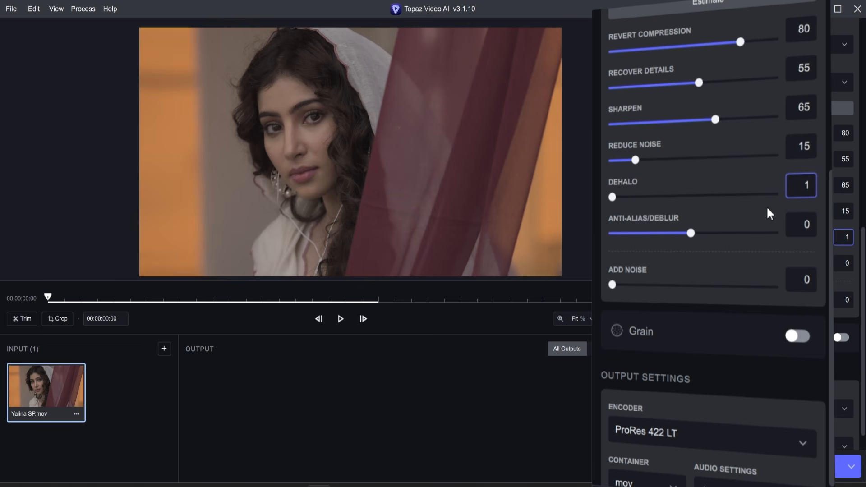
{"action": "left_click", "coordinate": [842, 266]}
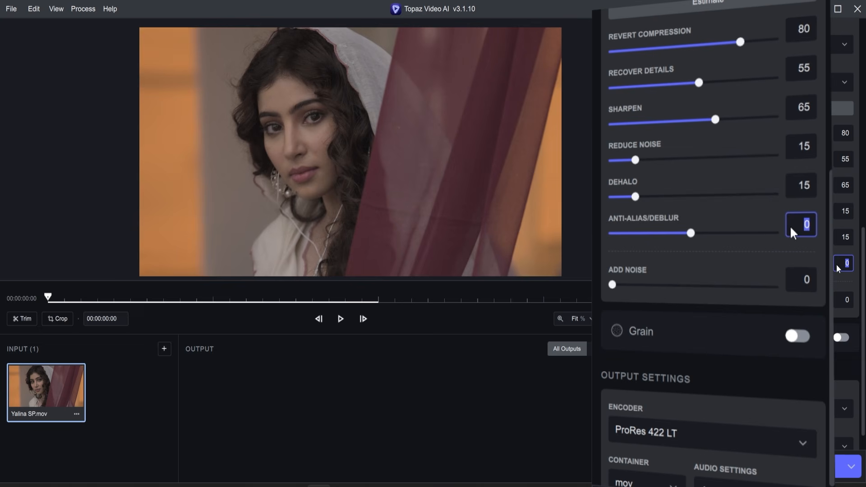
{"action": "type", "text": "60"}
{"action": "left_click", "coordinate": [766, 204]}
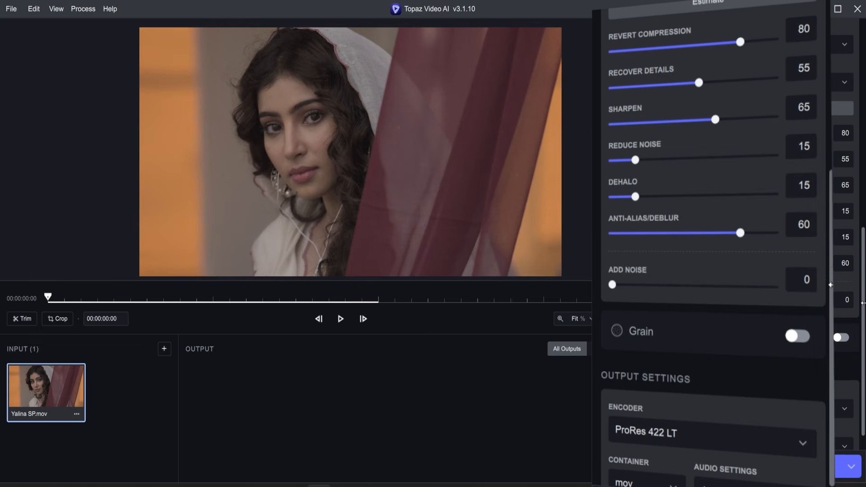
Step: Check the output options, keep ProRes 422 LT with the mov container and Auto audio, and export the video
{"action": "scroll", "coordinate": [710, 340], "scroll_direction": "down", "scroll_amount": 2}
{"action": "left_click", "coordinate": [664, 395]}
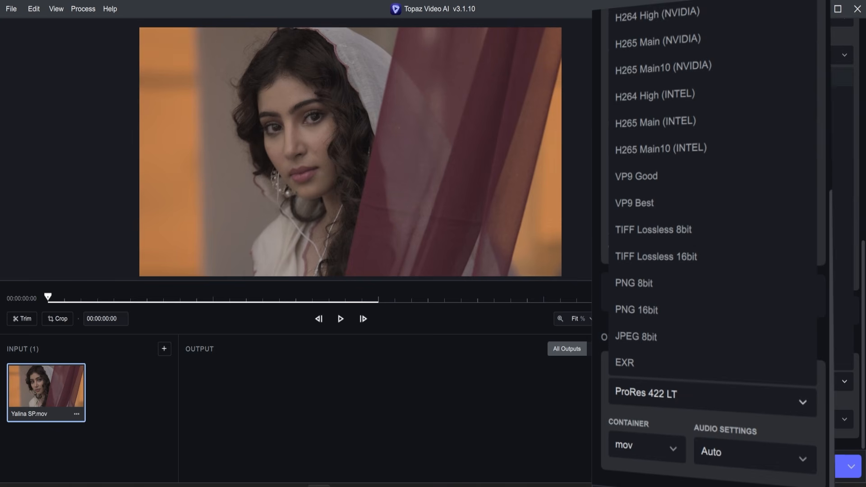
{"action": "left_click", "coordinate": [678, 1]}
{"action": "left_click", "coordinate": [719, 456]}
{"action": "left_click", "coordinate": [668, 453]}
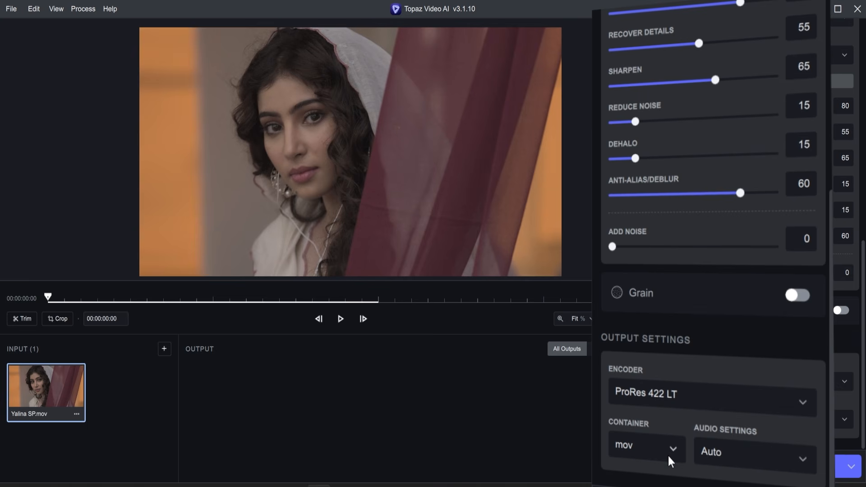
{"action": "left_click", "coordinate": [668, 452]}
{"action": "left_click", "coordinate": [666, 453]}
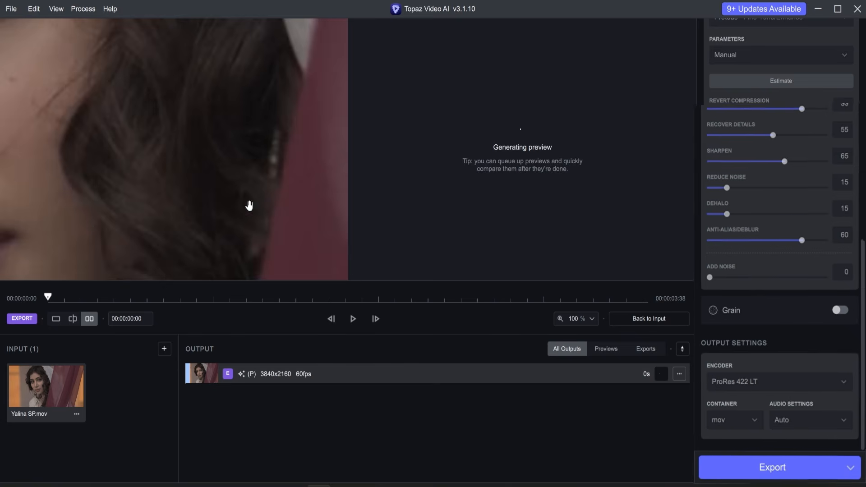
Step: Compare the facial detail of the original and the enhanced video side by side at different magnifications
{"action": "scroll", "coordinate": [248, 203], "scroll_direction": "down", "scroll_amount": 3}
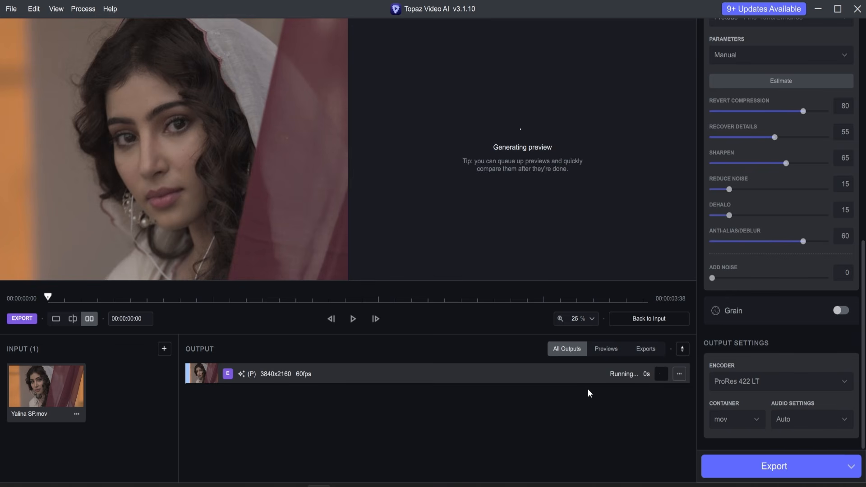
{"action": "scroll", "coordinate": [533, 201], "scroll_direction": "up", "scroll_amount": 1}
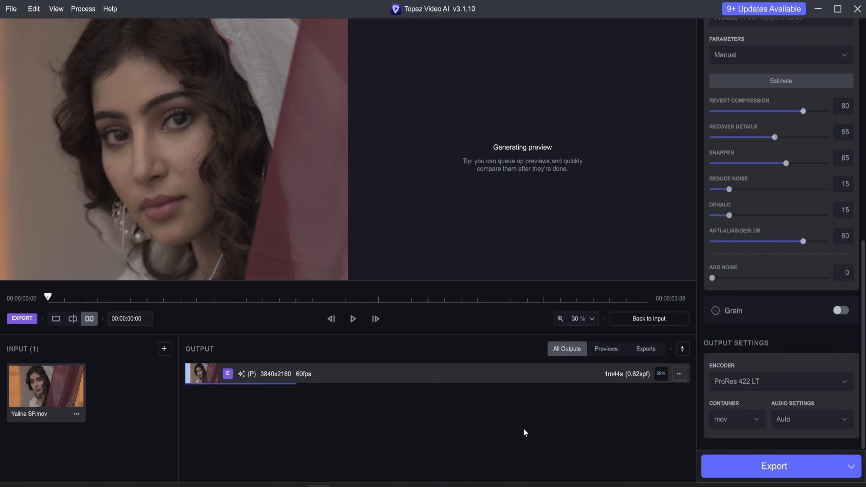
{"action": "scroll", "coordinate": [402, 195], "scroll_direction": "up", "scroll_amount": 1}
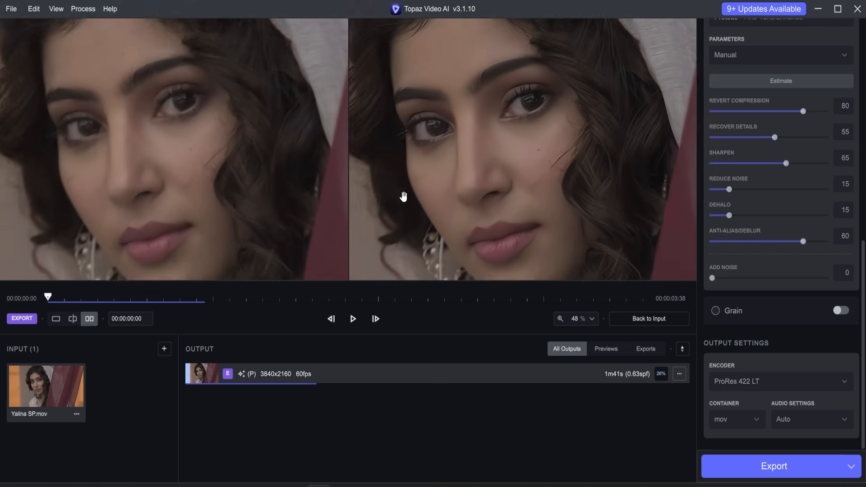
{"action": "scroll", "coordinate": [424, 200], "scroll_direction": "up", "scroll_amount": 3}
{"action": "left_click_drag", "start_coordinate": [450, 148], "coordinate": [472, 188]}
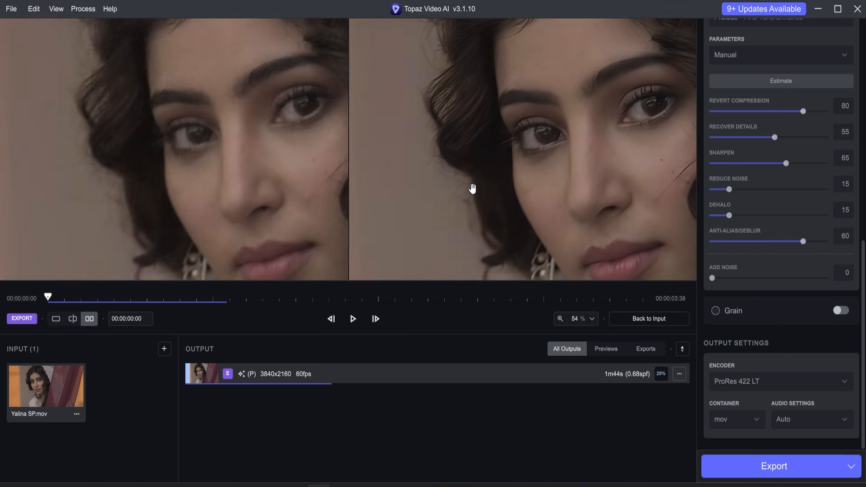
{"action": "scroll", "coordinate": [473, 208], "scroll_direction": "up", "scroll_amount": 1}
{"action": "scroll", "coordinate": [473, 209], "scroll_direction": "down", "scroll_amount": 2}
{"action": "left_click_drag", "start_coordinate": [369, 163], "coordinate": [495, 161]}
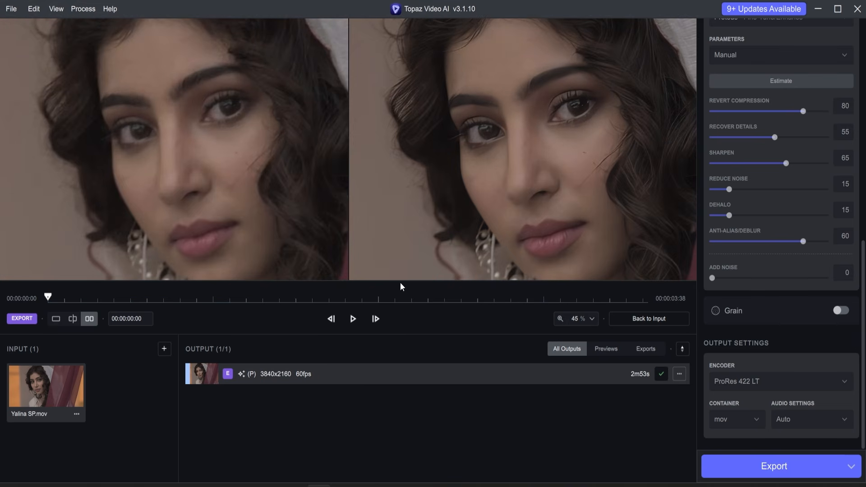
Step: Switch to After Effects, add Yalina SP_prob3.mov to the Yalina SP composition and save the project
{"action": "left_click_drag", "start_coordinate": [50, 186], "coordinate": [130, 381]}
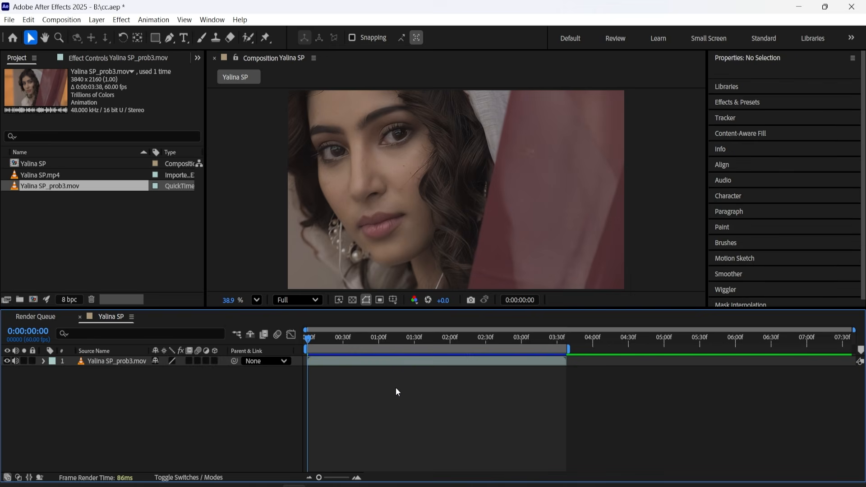
{"action": "key", "text": "ctrl+s"}
{"action": "left_click", "coordinate": [352, 363]}
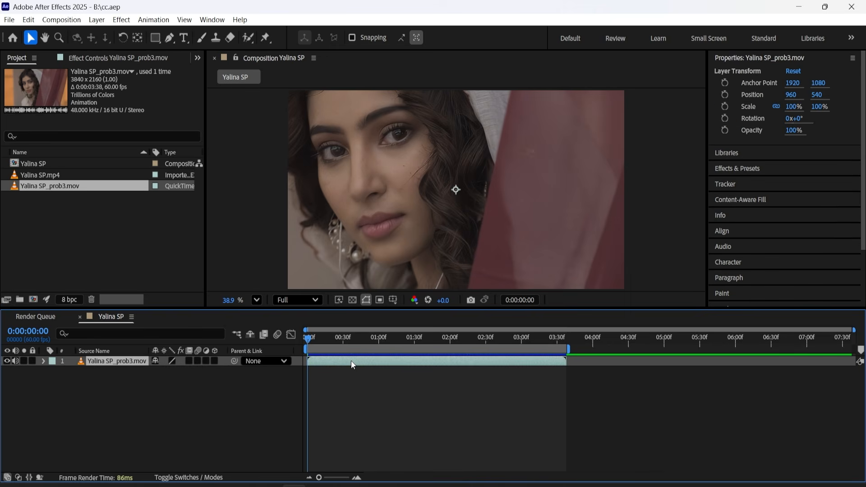
{"action": "left_click", "coordinate": [355, 391]}
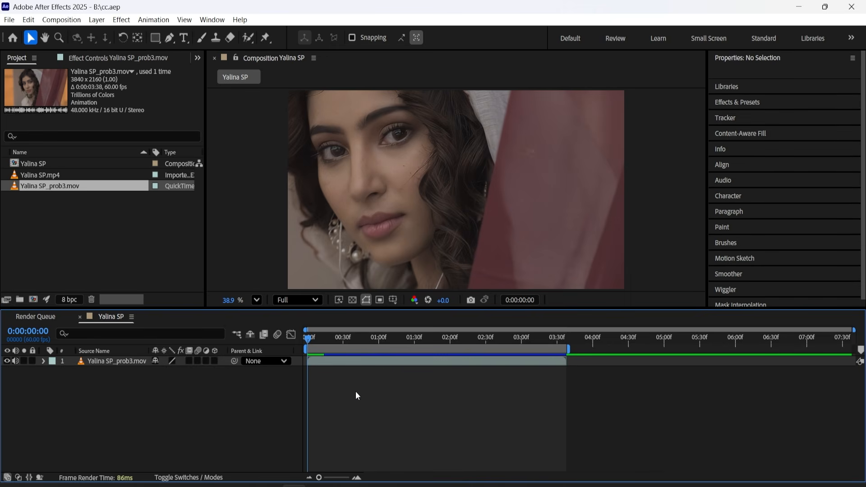
Step: Check the composition settings, scale the Yalina SP_prob3.mov layer to 50% and save the project
{"action": "key", "text": "ctrl+k"}
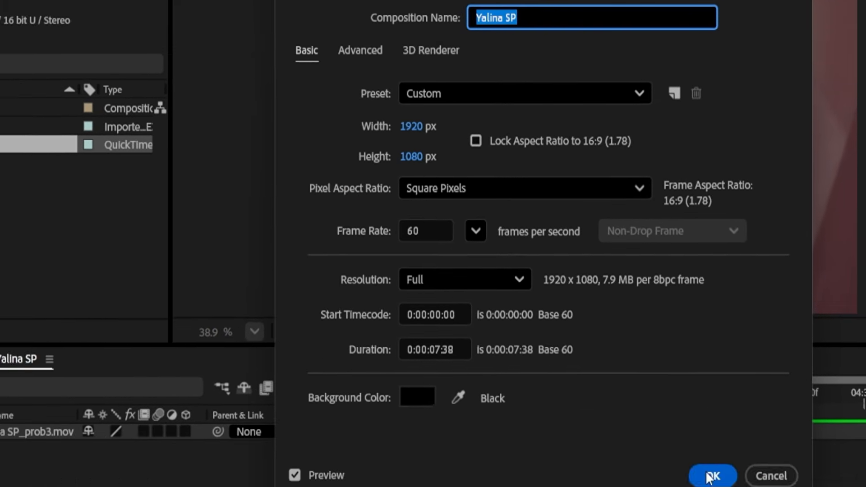
{"action": "left_click", "coordinate": [712, 476]}
{"action": "left_click", "coordinate": [139, 483]}
{"action": "key", "text": "s"}
{"action": "left_click", "coordinate": [201, 380]}
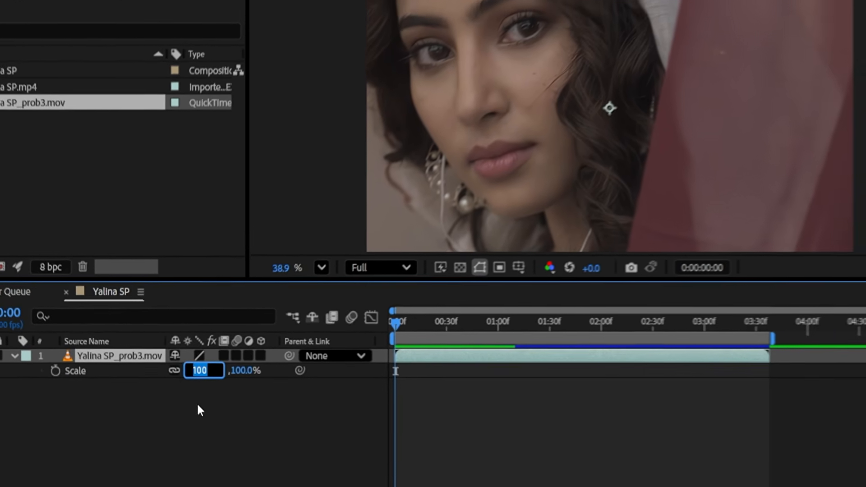
{"action": "type", "text": "50"}
{"action": "key", "text": "Return"}
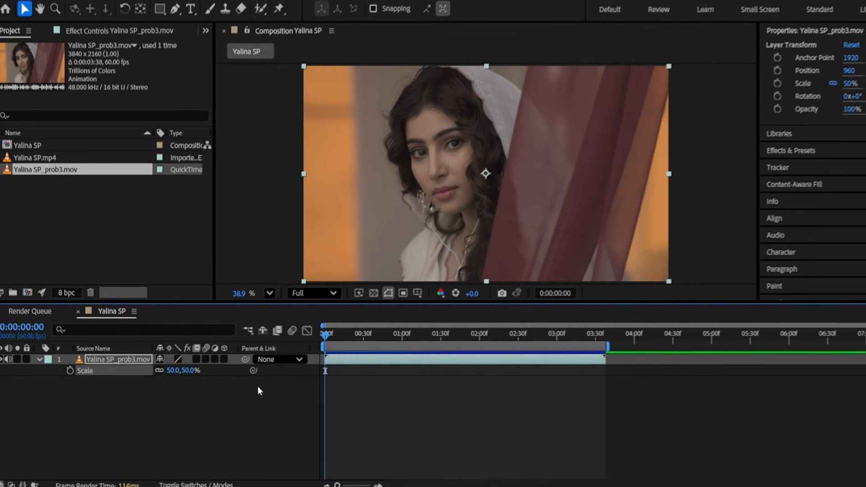
{"action": "key", "text": "ctrl+s"}
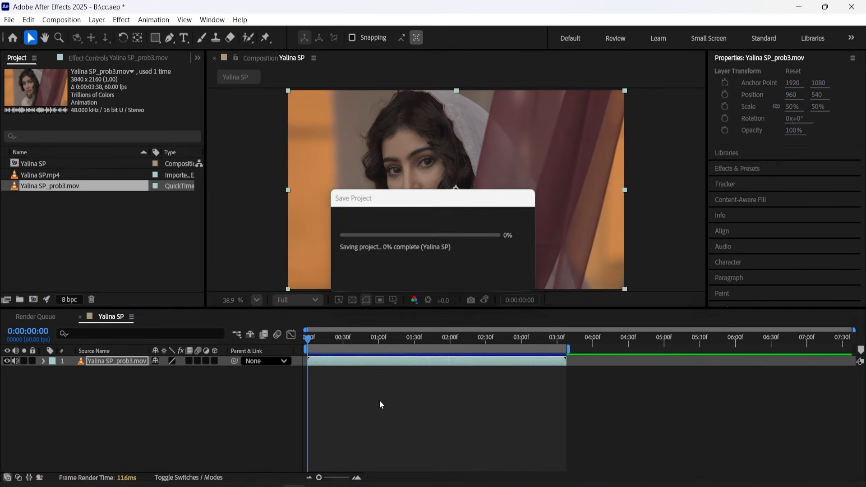
Step: Add an adjustment layer above the footage, trim its end to the clip's end and save the project
{"action": "key", "text": "ctrl+alt+y"}
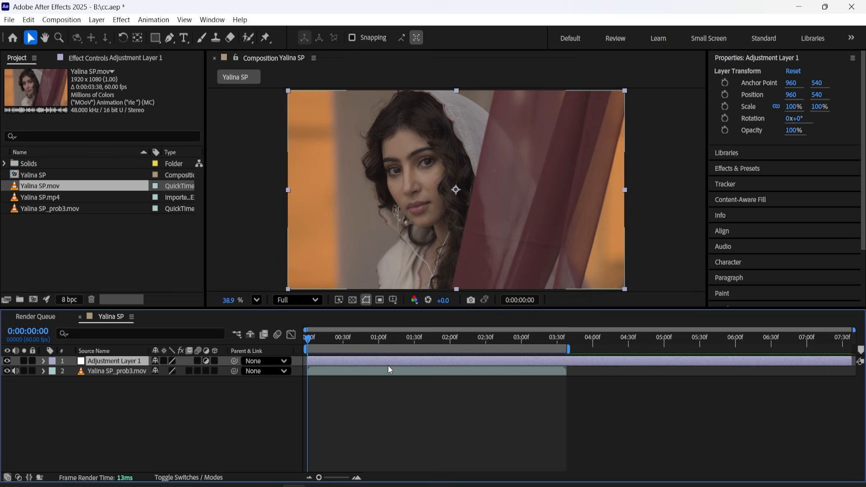
{"action": "scroll", "coordinate": [570, 361], "scroll_direction": "up", "scroll_amount": 5}
{"action": "left_click", "coordinate": [555, 342]}
{"action": "key", "text": "ctrl+shift+d"}
{"action": "key", "text": "Delete"}
{"action": "scroll", "coordinate": [463, 367], "scroll_direction": "down", "scroll_amount": 5}
{"action": "key", "text": "ctrl+s"}
{"action": "left_click_drag", "start_coordinate": [389, 342], "coordinate": [307, 343]}
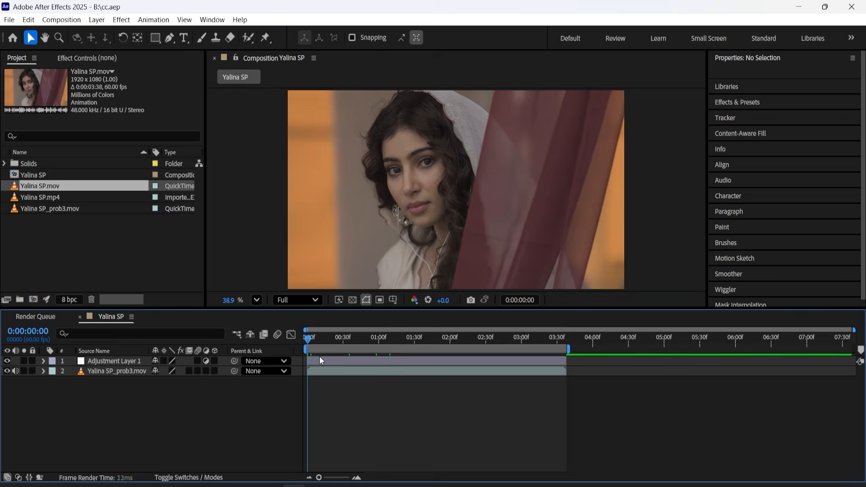
Step: Search the effects for "sharp" and apply S_Sharpen to Adjustment Layer 1
{"action": "left_click", "coordinate": [321, 361]}
{"action": "key", "text": "ctrl+5"}
{"action": "left_click", "coordinate": [787, 104]}
{"action": "type", "text": "sharp"}
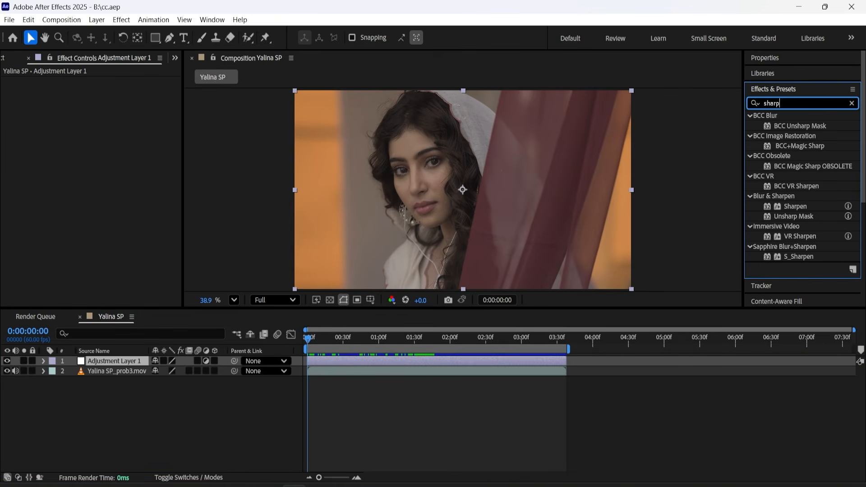
{"action": "left_click_drag", "start_coordinate": [788, 256], "coordinate": [476, 363]}
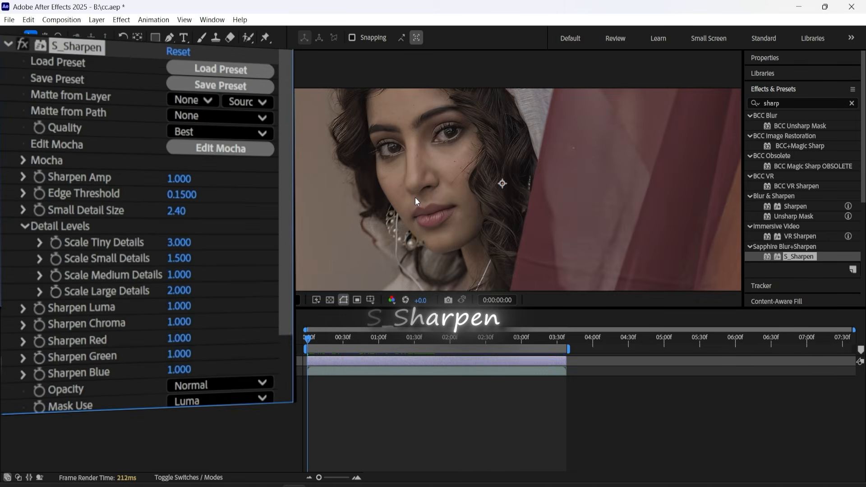
Step: Set S_Sharpen's Sharpen Amp to 0.7 and Small Detail Size to 3.5
{"action": "scroll", "coordinate": [436, 161], "scroll_direction": "up", "scroll_amount": 1}
{"action": "left_click_drag", "start_coordinate": [435, 162], "coordinate": [404, 178]}
{"action": "scroll", "coordinate": [404, 178], "scroll_direction": "down", "scroll_amount": 2}
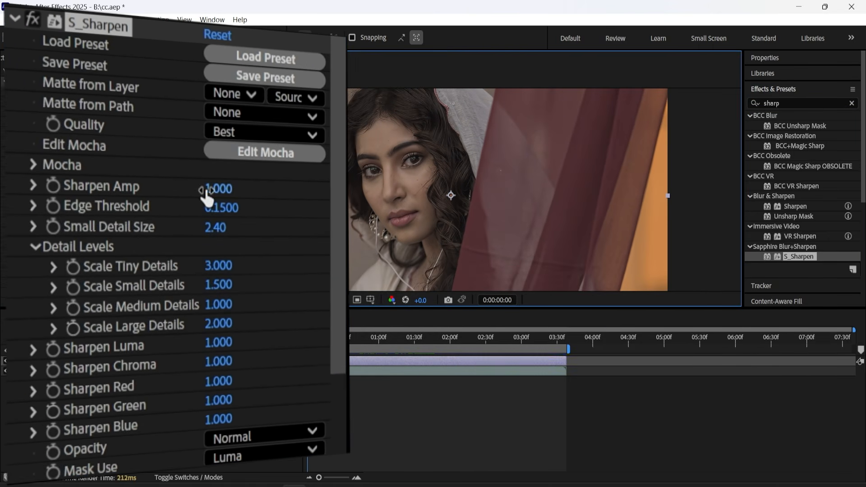
{"action": "left_click", "coordinate": [220, 189]}
{"action": "type", "text": "0.7"}
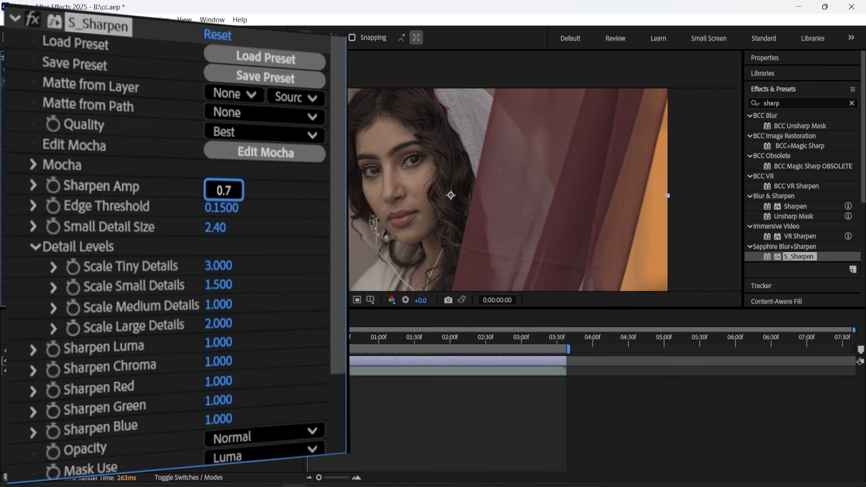
{"action": "key", "text": "Return"}
{"action": "left_click", "coordinate": [220, 227]}
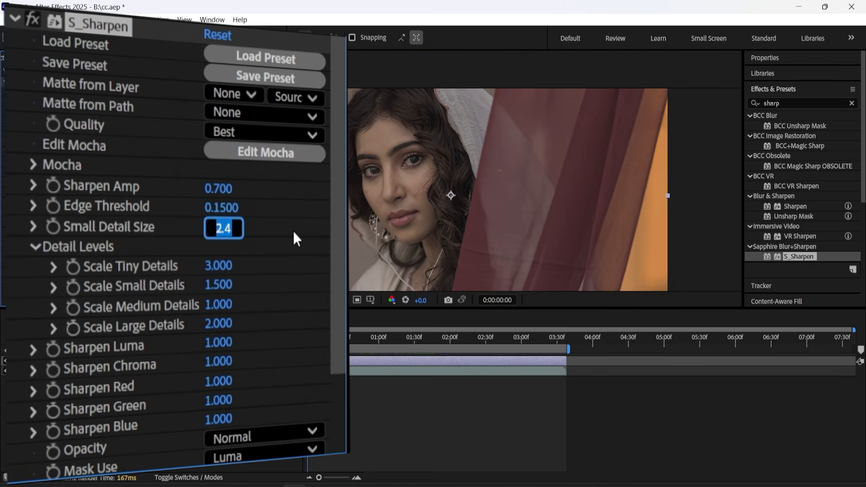
{"action": "type", "text": "3.5"}
{"action": "key", "text": "Return"}
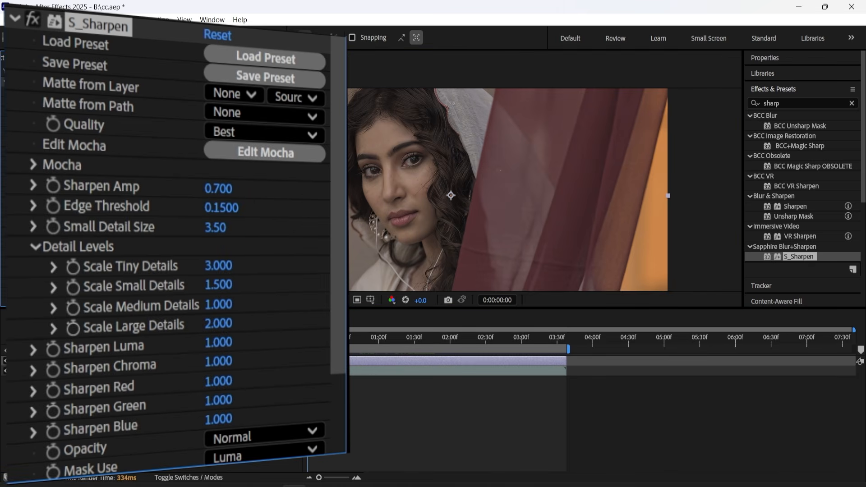
Step: Set S_Sharpen's Scale Tiny Details to 4 and Scale Small Details to 1.8
{"action": "scroll", "coordinate": [333, 299], "scroll_direction": "down", "scroll_amount": 3}
{"action": "left_click", "coordinate": [228, 185]}
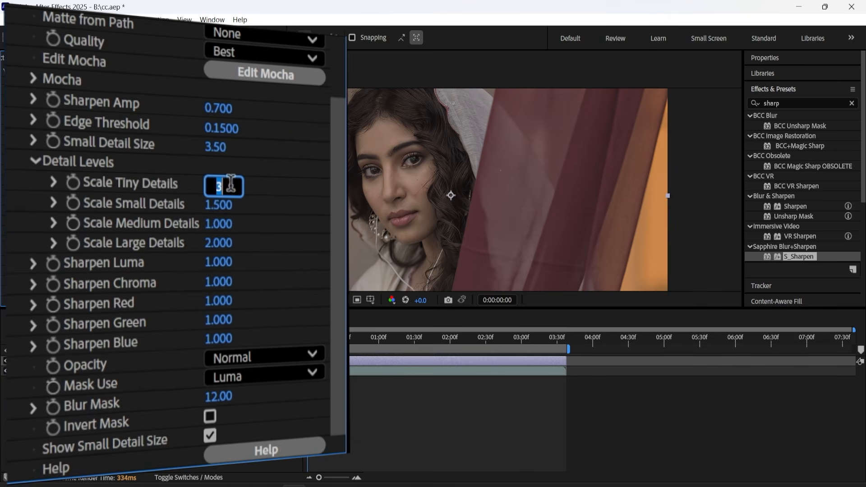
{"action": "type", "text": "4"}
{"action": "key", "text": "Return"}
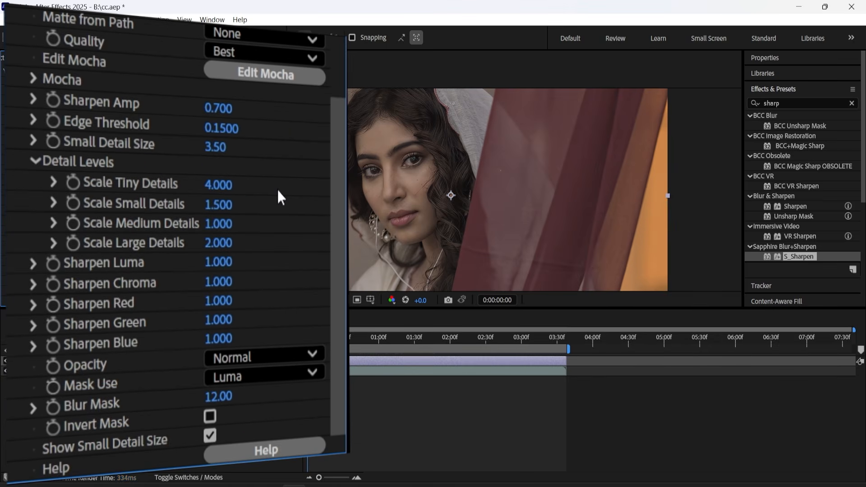
{"action": "left_click", "coordinate": [221, 205]}
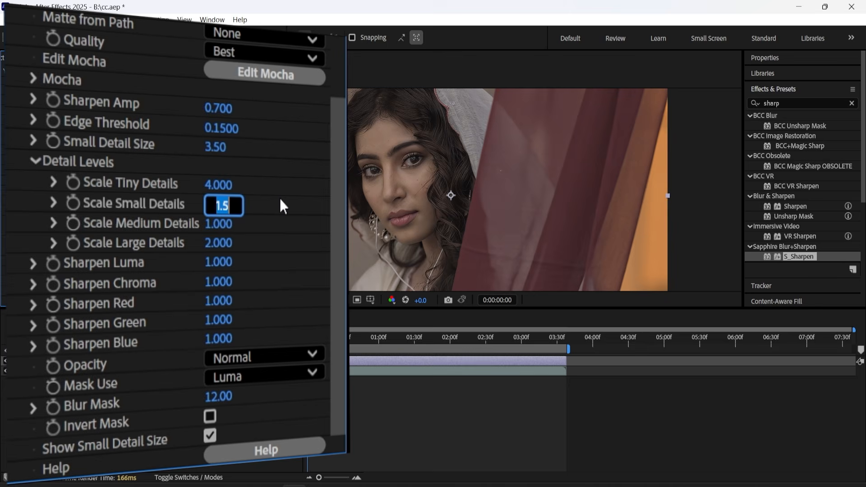
{"action": "type", "text": "1.8"}
{"action": "key", "text": "Return"}
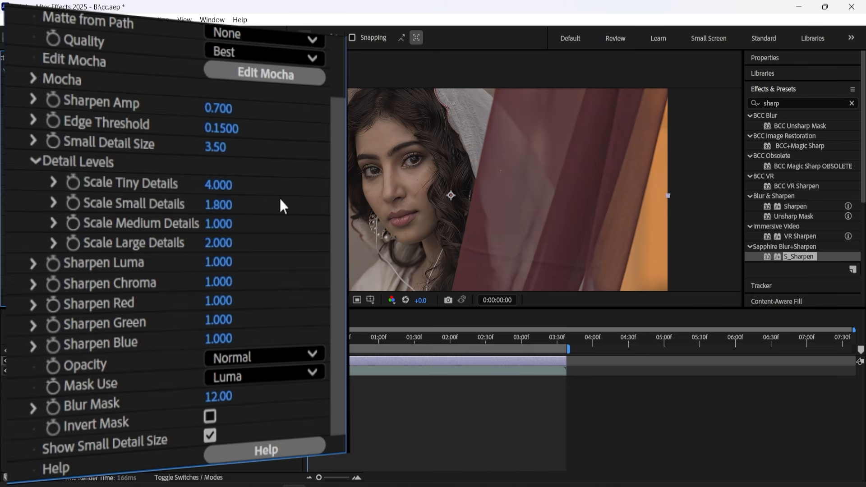
Step: Set S_Sharpen's Scale Medium Details to 0.5 and Scale Large Details to 3, and save the project
{"action": "left_click", "coordinate": [220, 224]}
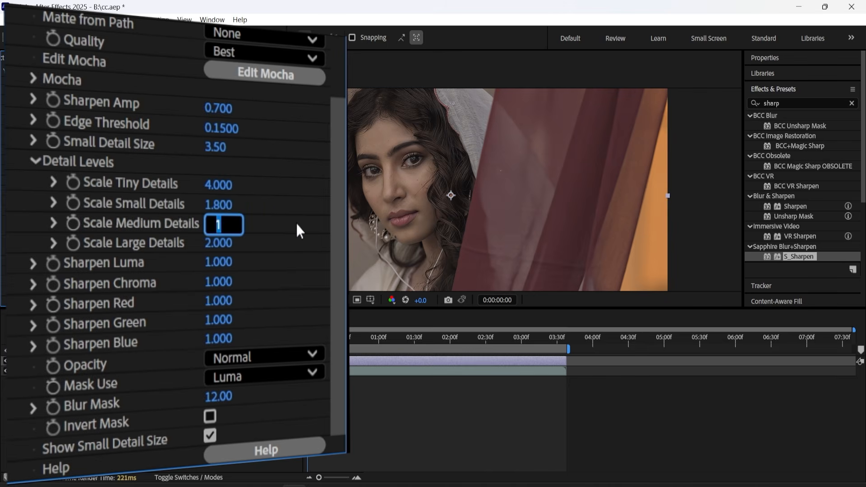
{"action": "type", "text": "0.5"}
{"action": "key", "text": "Return"}
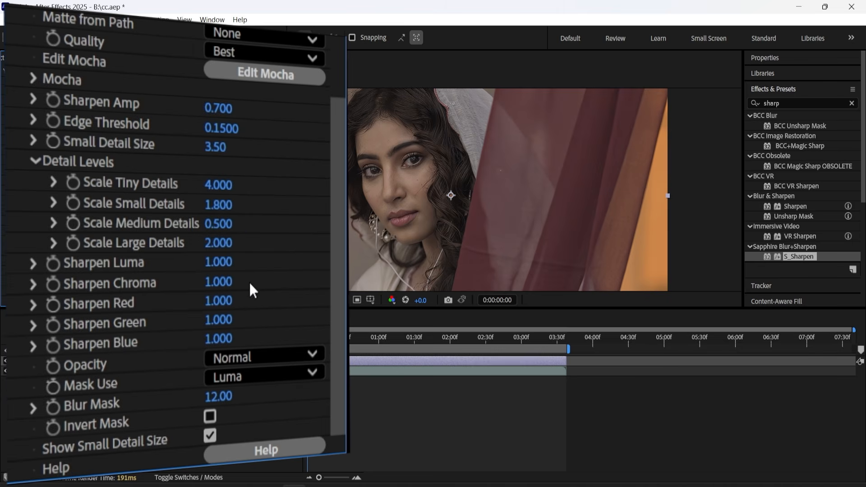
{"action": "left_click", "coordinate": [219, 244]}
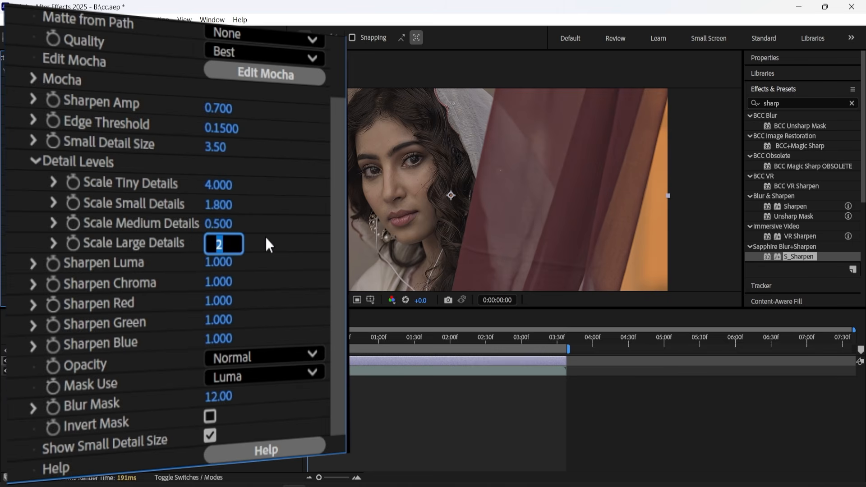
{"action": "type", "text": "3"}
{"action": "key", "text": "Return"}
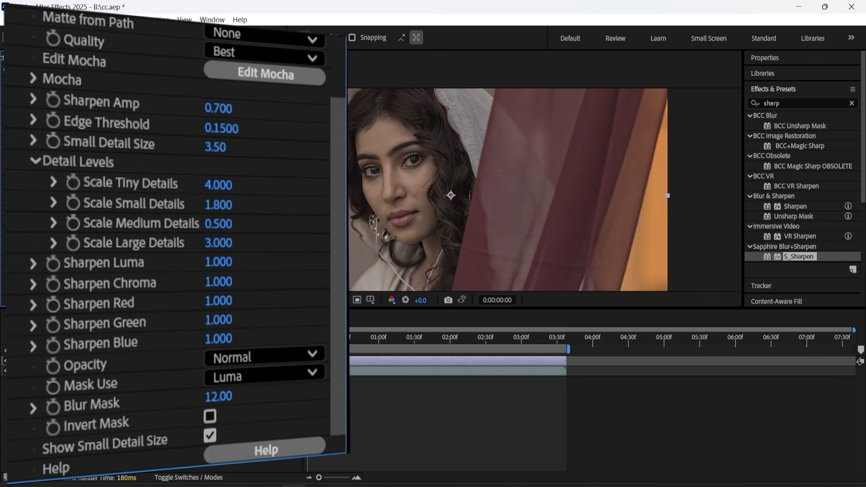
{"action": "key", "text": "ctrl+s"}
Step: Search the effects for "bcc un" and apply BCC Unsharp Mask to the adjustment layer
{"action": "left_click", "coordinate": [794, 105]}
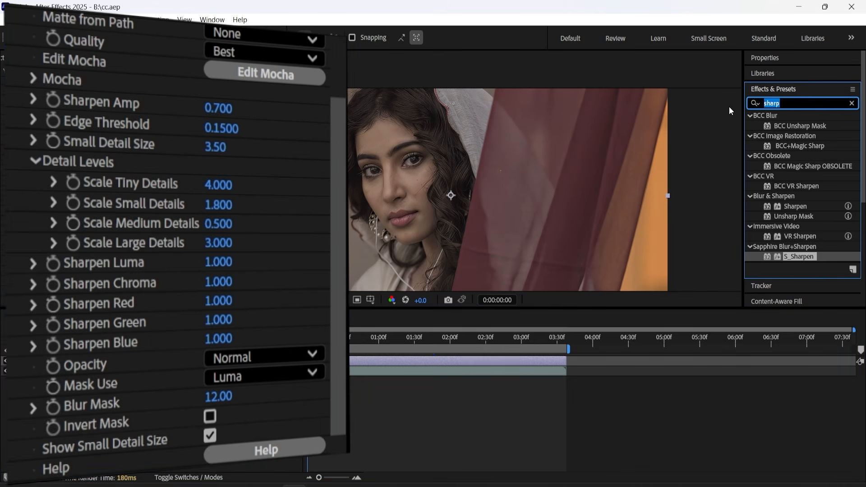
{"action": "type", "text": "bcc un"}
{"action": "left_click_drag", "start_coordinate": [805, 131], "coordinate": [496, 359]}
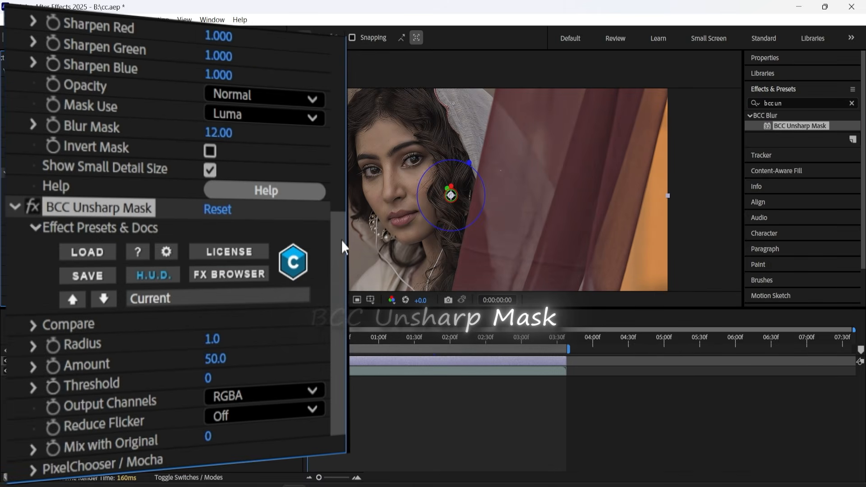
Step: Set the BCC Unsharp Mask radius to 5 and amount to 10, and save the project
{"action": "left_click", "coordinate": [212, 339]}
{"action": "type", "text": "5"}
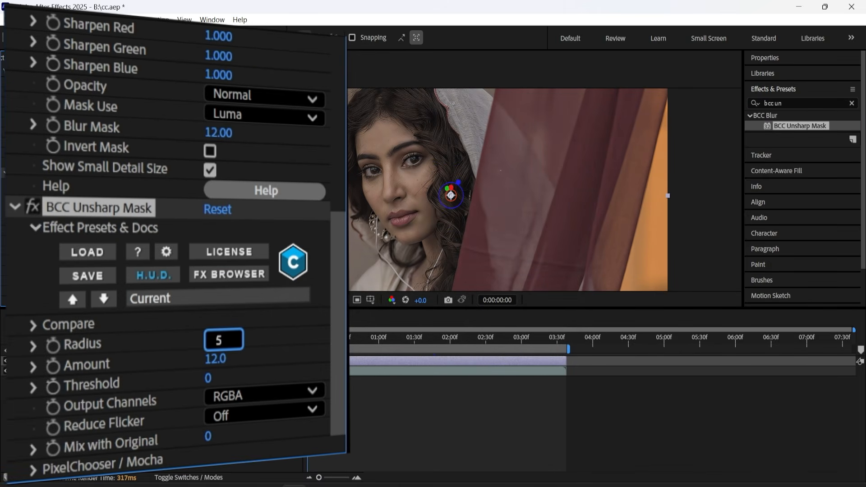
{"action": "key", "text": "Return"}
{"action": "left_click", "coordinate": [216, 359]}
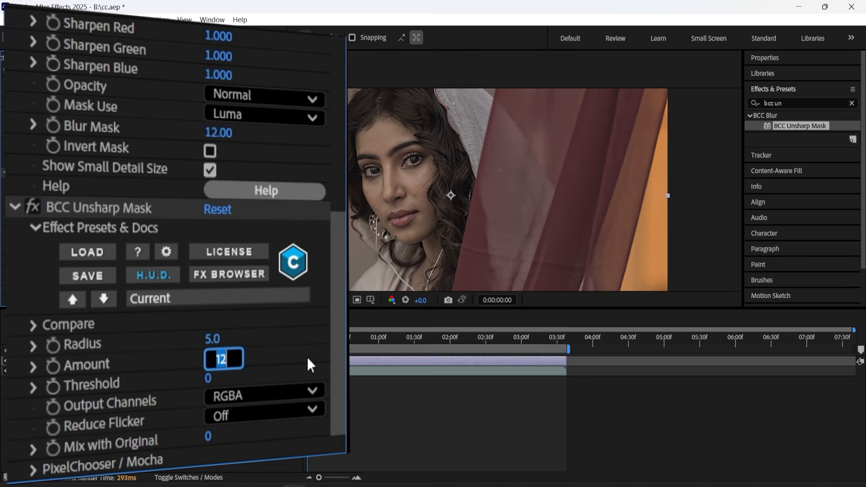
{"action": "type", "text": "10"}
{"action": "key", "text": "Return"}
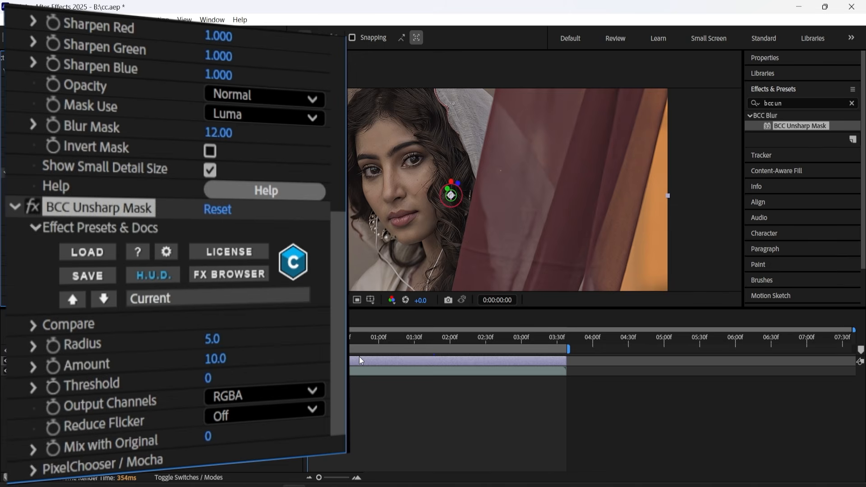
{"action": "left_click", "coordinate": [361, 360]}
{"action": "key", "text": "ctrl+s"}
Step: Apply the Brightness & Contrast effect to the adjustment layer, with Brightness 6 and Contrast 6
{"action": "left_click", "coordinate": [791, 102]}
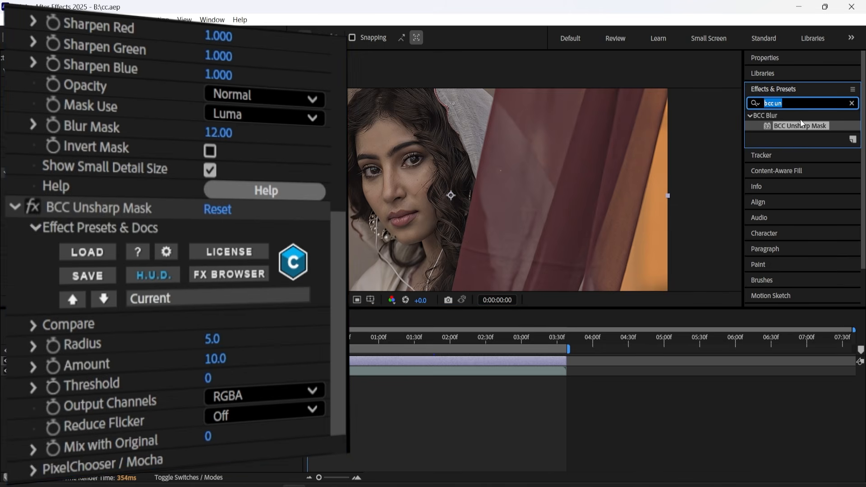
{"action": "type", "text": "brigh"}
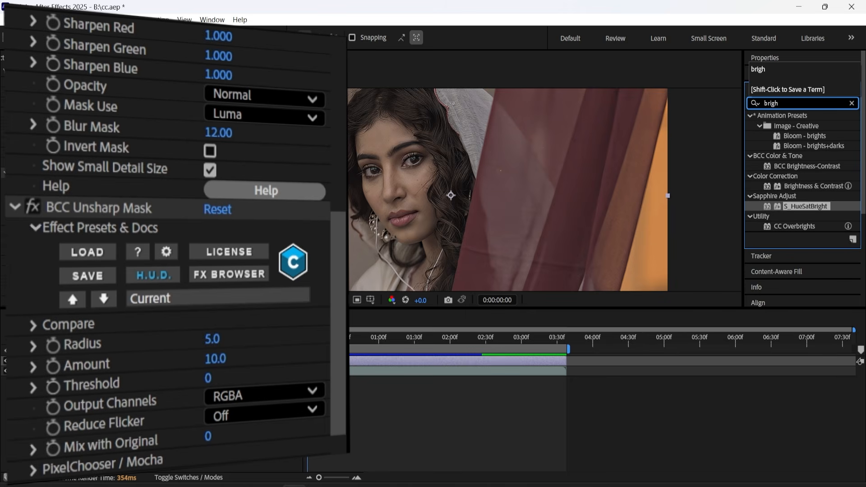
{"action": "left_click_drag", "start_coordinate": [791, 186], "coordinate": [502, 373]}
{"action": "left_click", "coordinate": [208, 417]}
{"action": "type", "text": "6"}
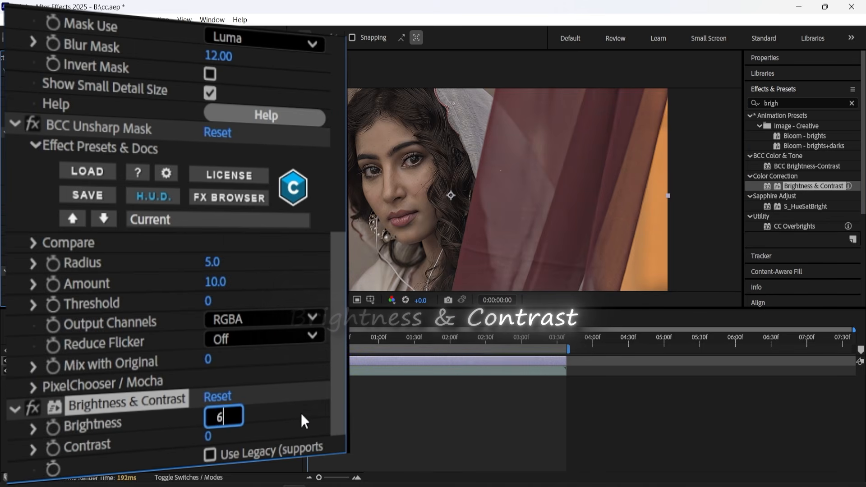
{"action": "left_click", "coordinate": [304, 422]}
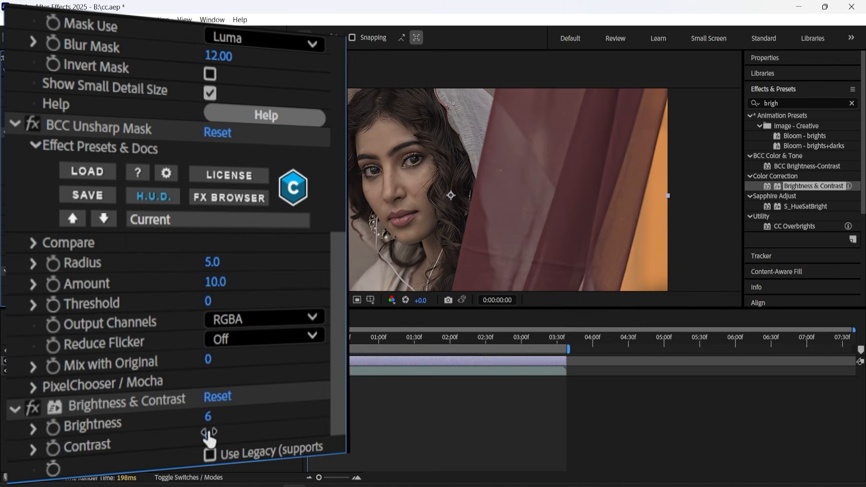
{"action": "left_click", "coordinate": [208, 435]}
{"action": "type", "text": "6"}
{"action": "left_click", "coordinate": [276, 436]}
Step: Search the effects for "satur" and apply Hue/Saturation to the adjustment layer
{"action": "left_click", "coordinate": [786, 103]}
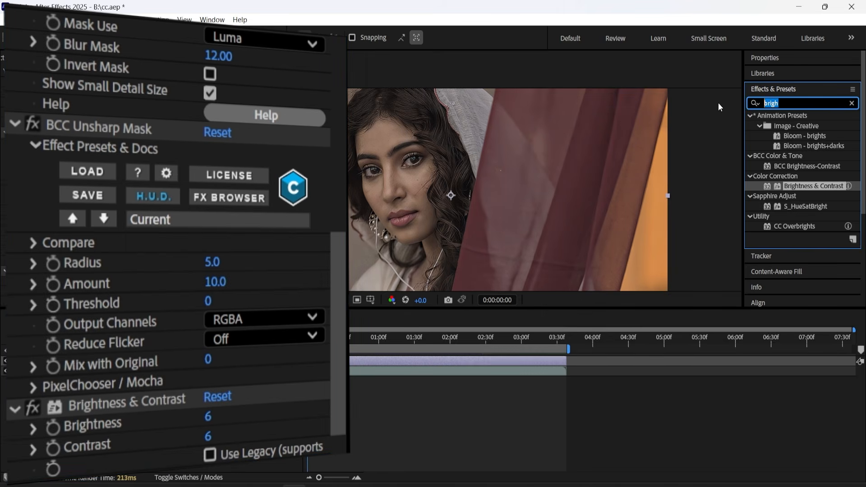
{"action": "type", "text": "satur"}
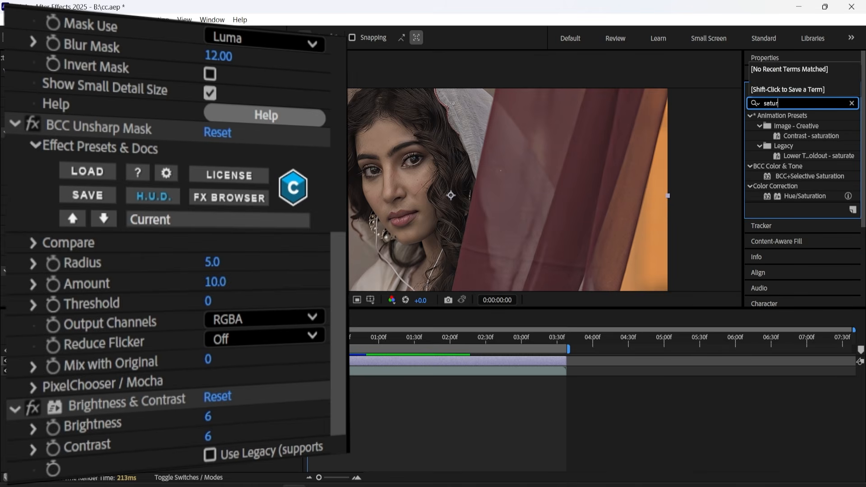
{"action": "double_click", "coordinate": [805, 195]}
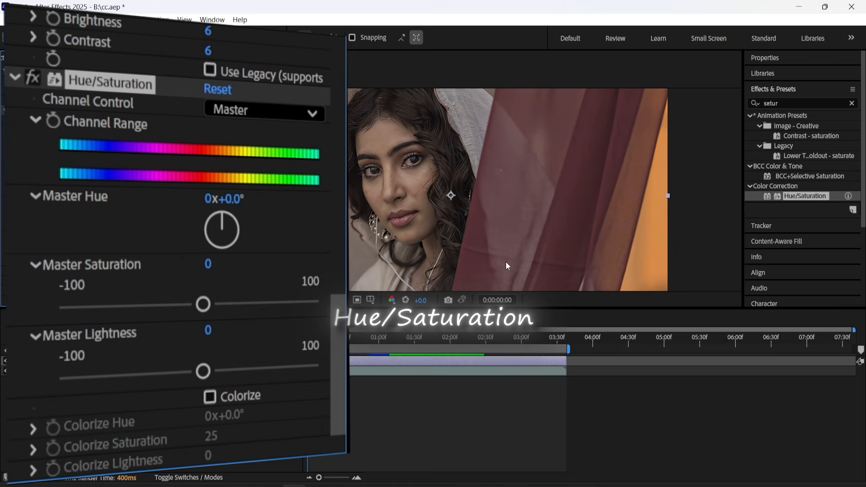
Step: Set Master Saturation to 15 and Master Lightness to -2, and save the project
{"action": "left_click", "coordinate": [208, 264]}
{"action": "type", "text": "15"}
{"action": "key", "text": "Return"}
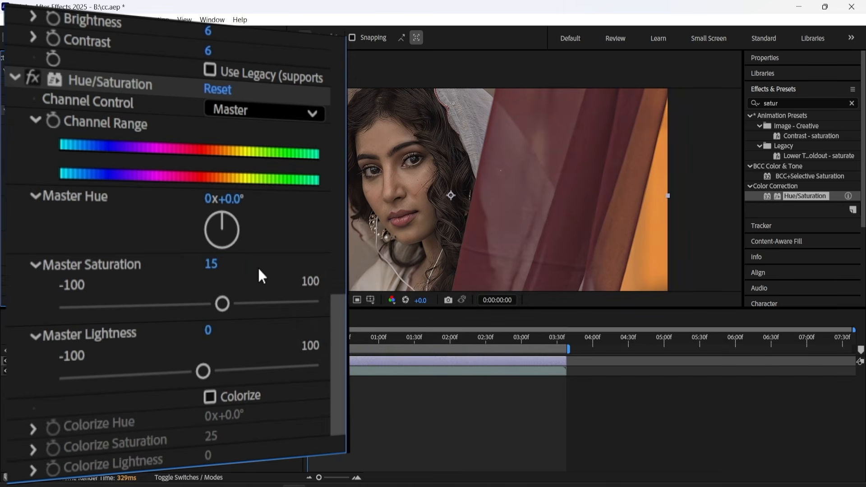
{"action": "left_click", "coordinate": [209, 330]}
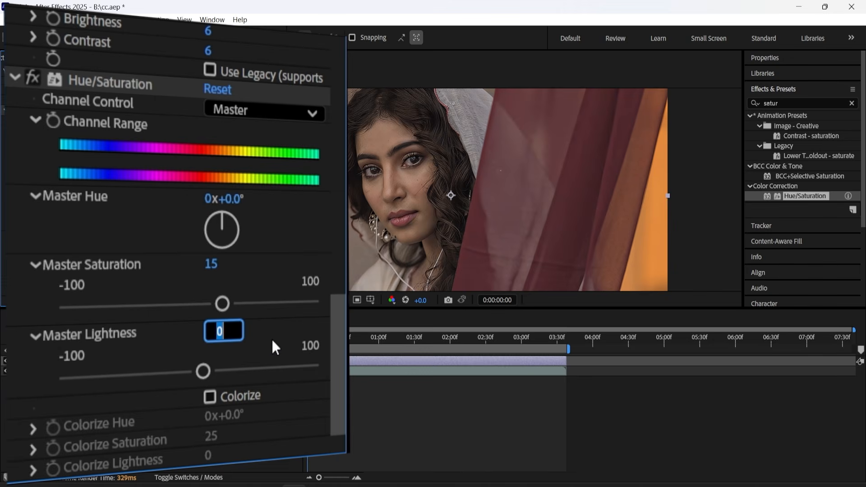
{"action": "type", "text": "-2"}
{"action": "left_click", "coordinate": [273, 342]}
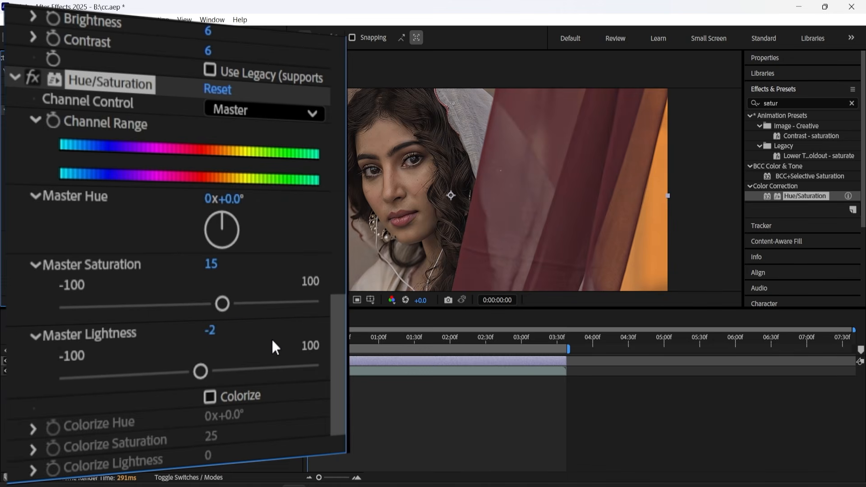
{"action": "key", "text": "ctrl+s"}
Step: Check the face up close, search the effects for "detail" and apply Detail-preserving Upscale to the adjustment layer
{"action": "left_click", "coordinate": [354, 389]}
{"action": "scroll", "coordinate": [440, 199], "scroll_direction": "up", "scroll_amount": 1}
{"action": "left_click_drag", "start_coordinate": [433, 196], "coordinate": [450, 220]}
{"action": "left_click", "coordinate": [786, 103]}
{"action": "type", "text": "d"}
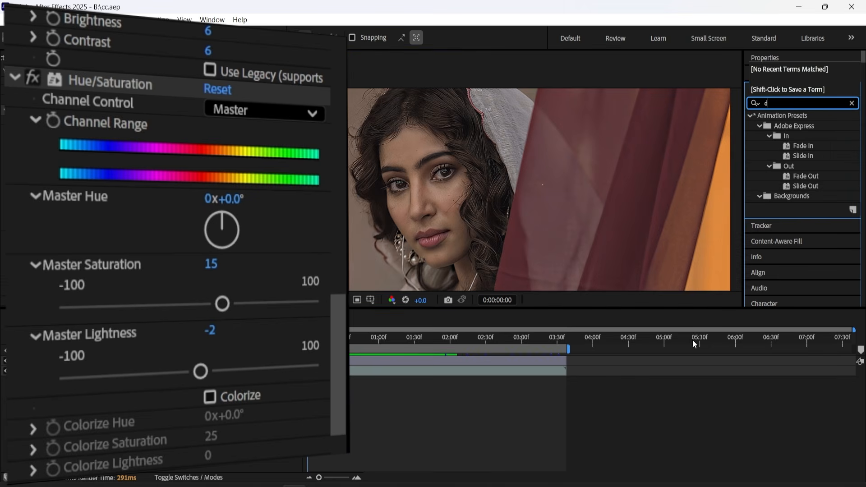
{"action": "type", "text": "etail"}
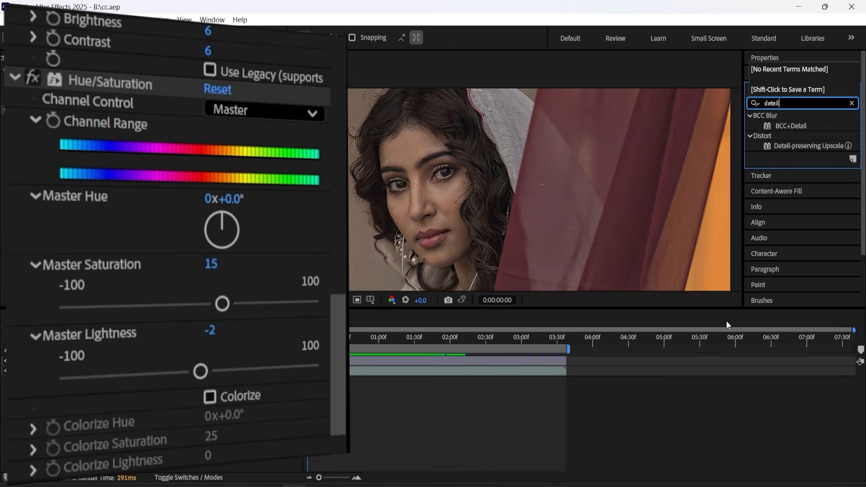
{"action": "double_click", "coordinate": [787, 146]}
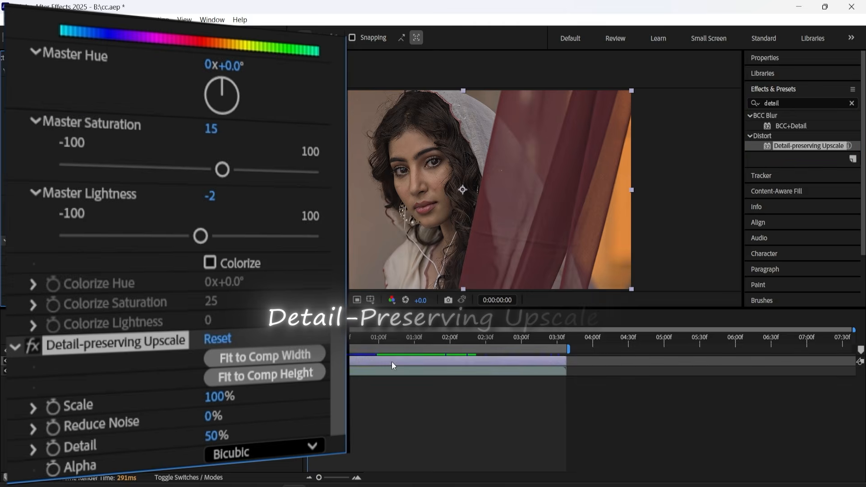
Step: Set Detail-preserving Upscale's Reduce Noise to 60% and Detail to 80%, and save the project
{"action": "left_click", "coordinate": [214, 415]}
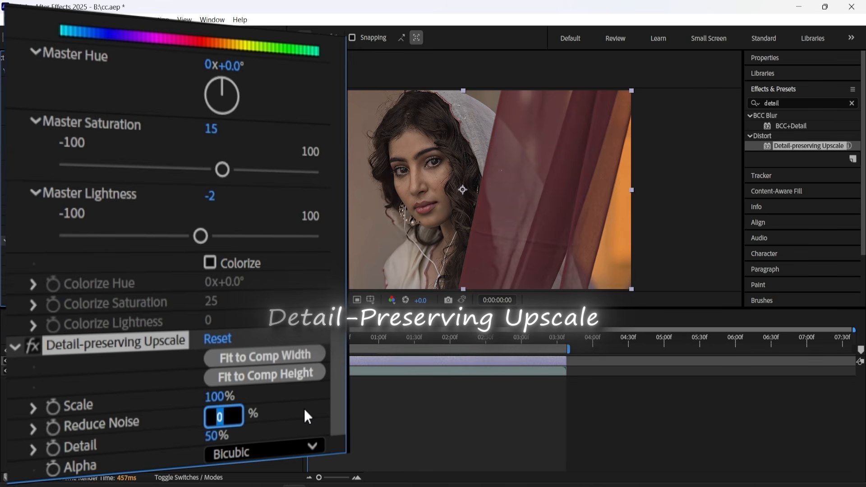
{"action": "type", "text": "60"}
{"action": "key", "text": "Return"}
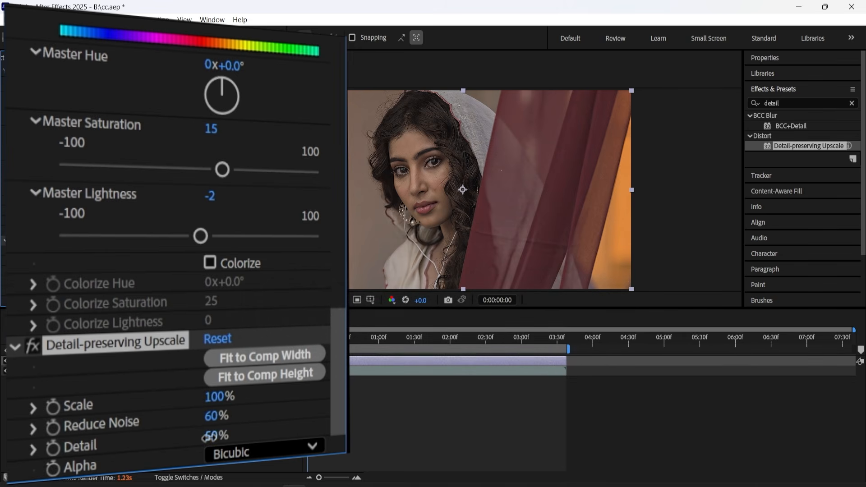
{"action": "left_click", "coordinate": [211, 436]}
{"action": "type", "text": "80"}
{"action": "key", "text": "Return"}
{"action": "key", "text": "ctrl+s"}
Step: Search the effects for "insta" and apply Instant 4K to the adjustment layer
{"action": "left_click", "coordinate": [788, 102]}
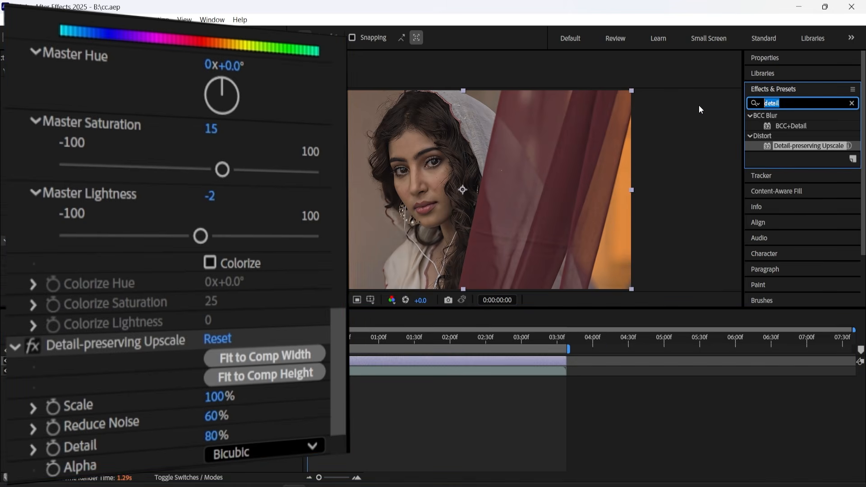
{"action": "type", "text": "insta"}
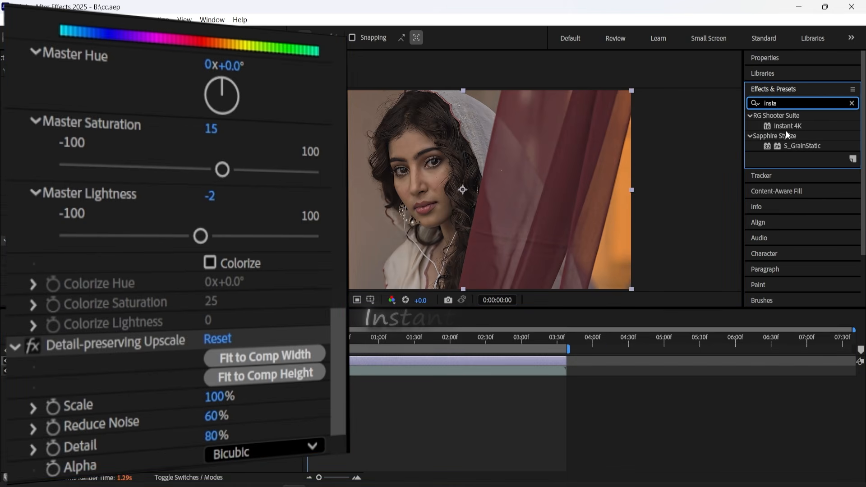
{"action": "left_click_drag", "start_coordinate": [786, 127], "coordinate": [450, 359]}
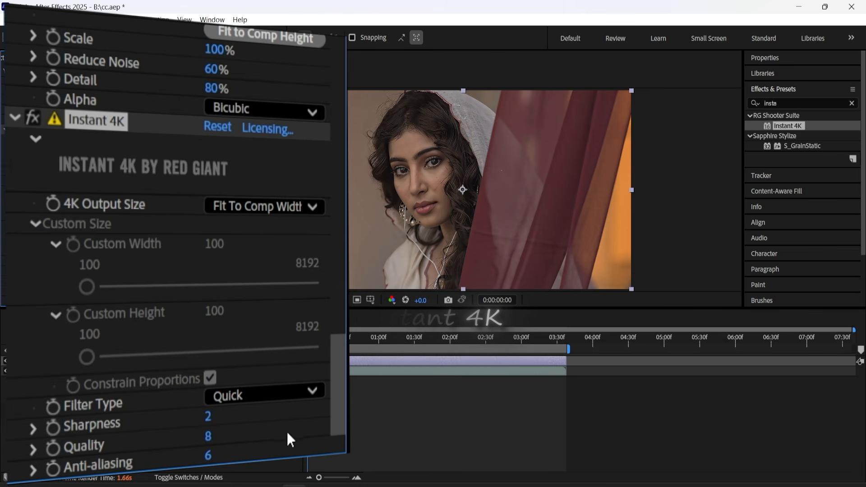
Step: Set Instant 4K's Sharpness, Quality and Anti-aliasing each to 10, and save the project
{"action": "left_click", "coordinate": [209, 417]}
{"action": "type", "text": "10"}
{"action": "key", "text": "Return"}
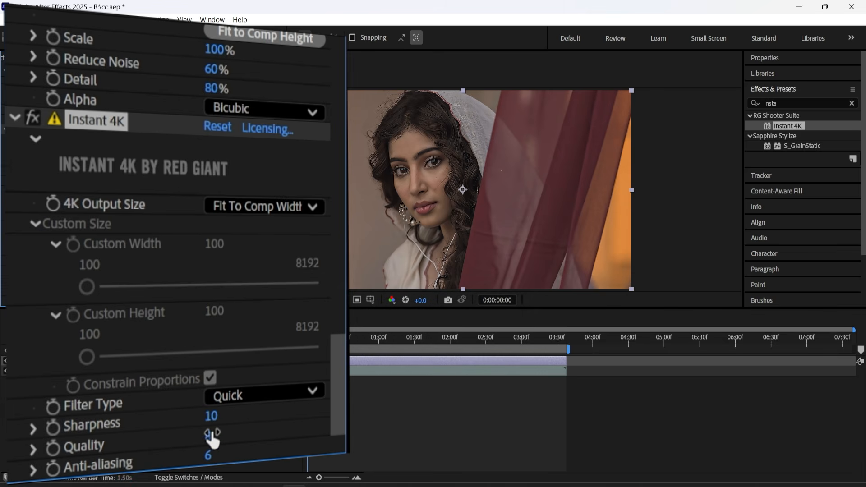
{"action": "left_click", "coordinate": [211, 435]}
{"action": "type", "text": "10"}
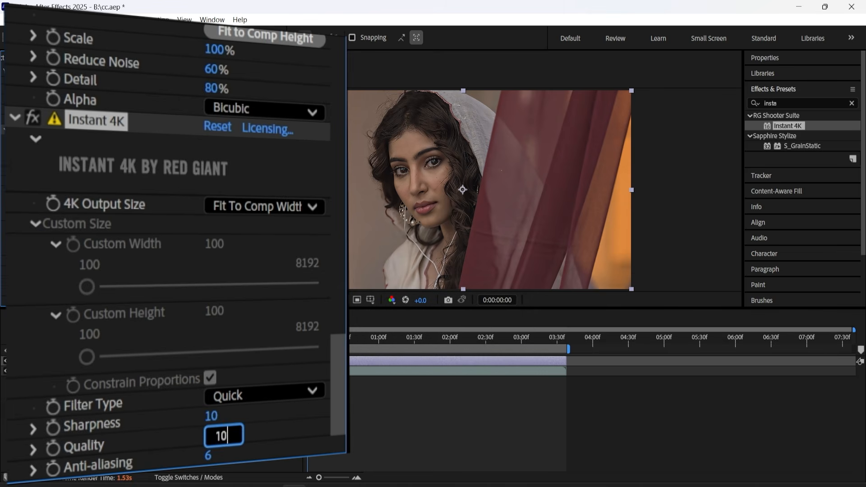
{"action": "key", "text": "Return"}
{"action": "left_click", "coordinate": [209, 459]}
{"action": "type", "text": "10"}
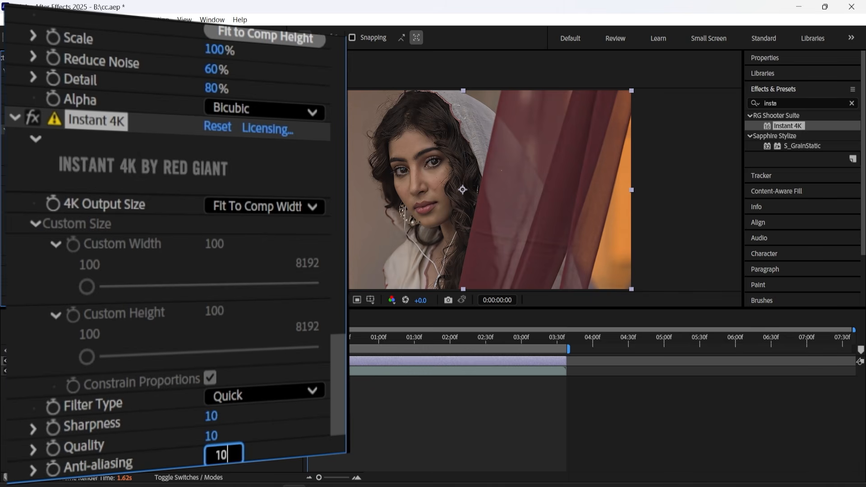
{"action": "key", "text": "Return"}
{"action": "left_click", "coordinate": [370, 392]}
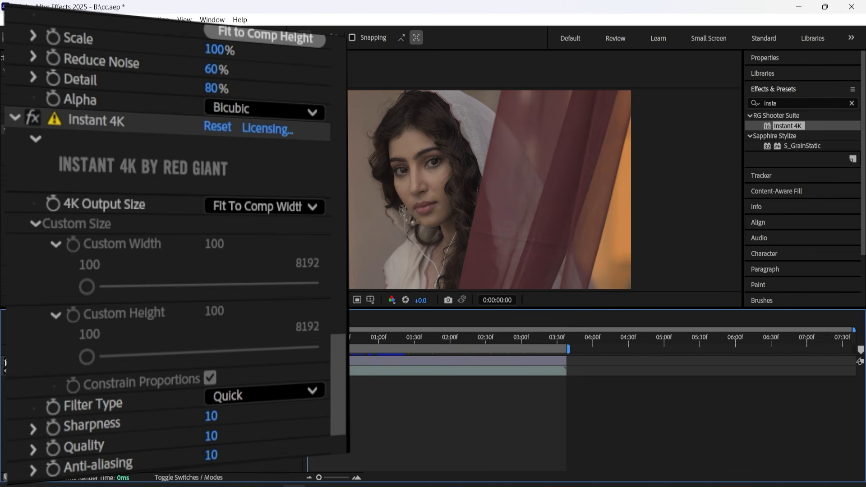
{"action": "key", "text": "ctrl+s"}
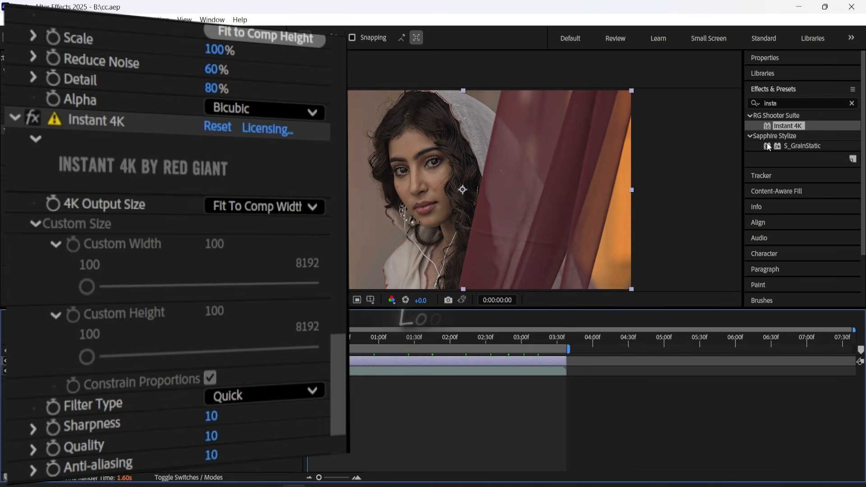
Step: Search the effects for "look", apply RG Magic Bullet Looks to the adjustment layer and open its look editor
{"action": "left_click", "coordinate": [794, 103]}
{"action": "type", "text": "look"}
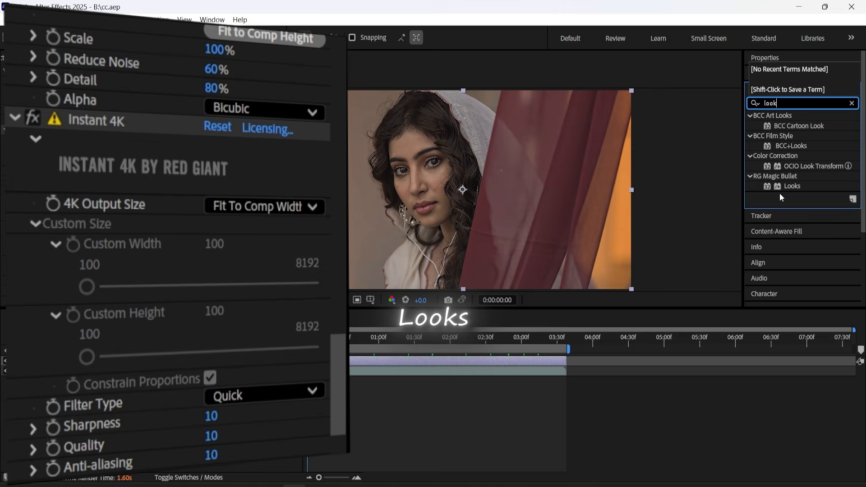
{"action": "left_click_drag", "start_coordinate": [787, 185], "coordinate": [461, 364]}
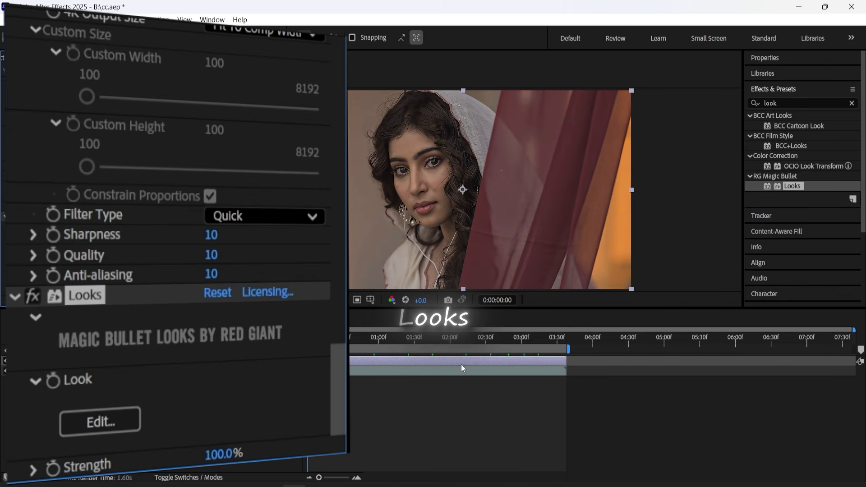
{"action": "left_click", "coordinate": [98, 420]}
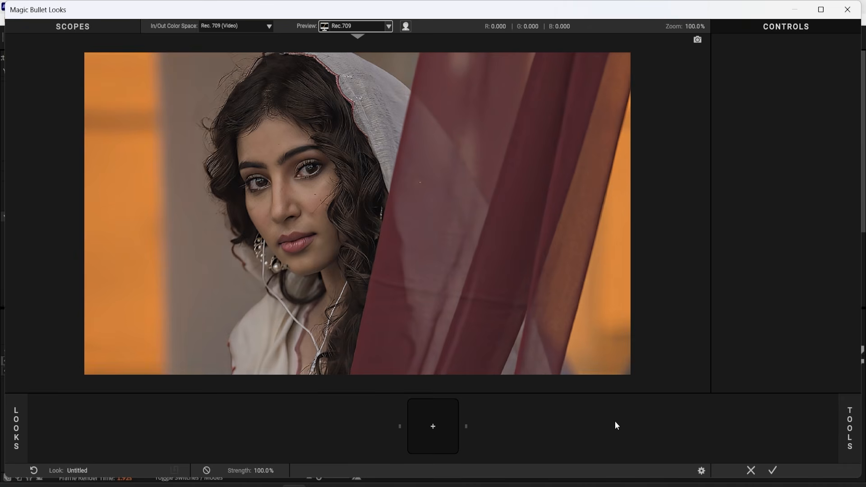
Step: Build a look chain from the Spot Exposure, Optical Diffusion, Haze/Flare and Colorista tools
{"action": "left_click", "coordinate": [849, 421]}
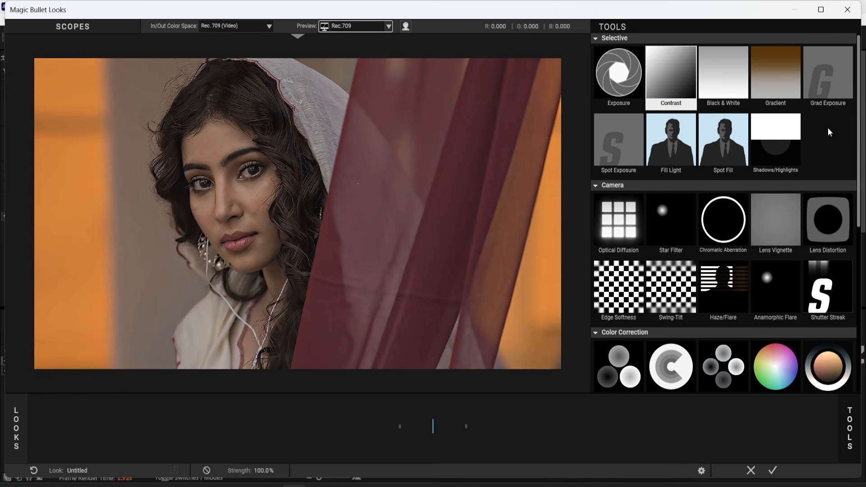
{"action": "left_click_drag", "start_coordinate": [593, 196], "coordinate": [451, 410]}
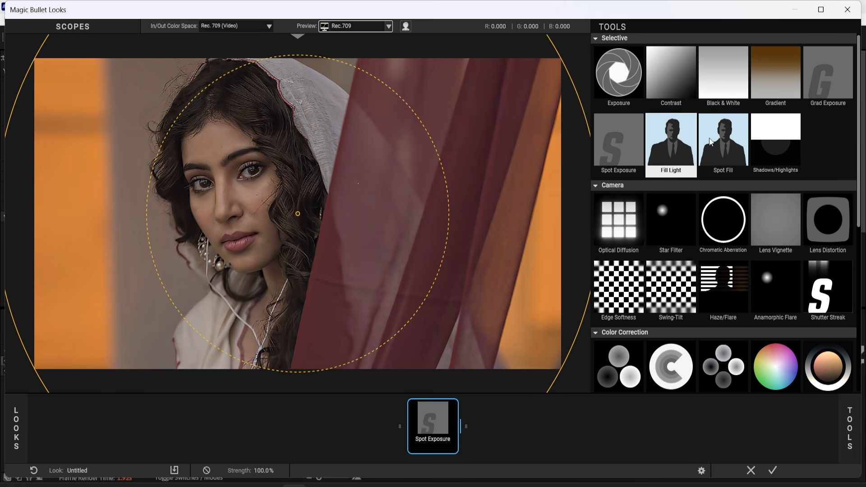
{"action": "scroll", "coordinate": [830, 149], "scroll_direction": "down", "scroll_amount": 1}
{"action": "left_click_drag", "start_coordinate": [619, 212], "coordinate": [465, 420]}
{"action": "scroll", "coordinate": [782, 221], "scroll_direction": "down", "scroll_amount": 1}
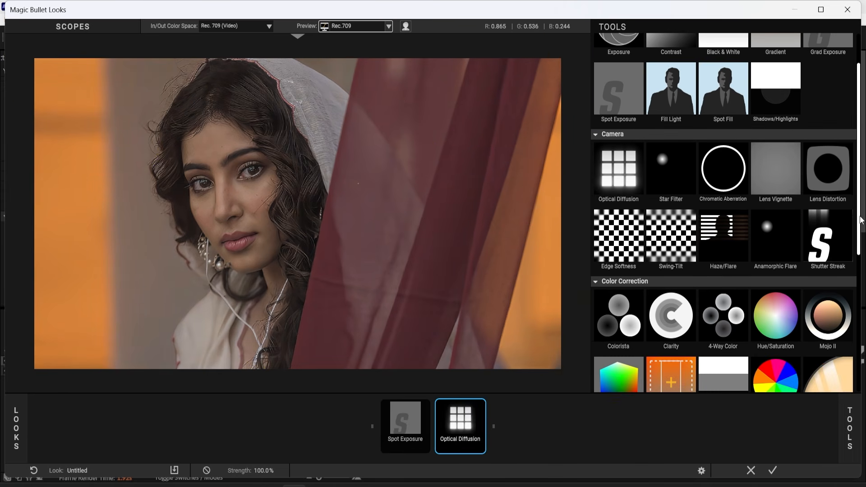
{"action": "left_click_drag", "start_coordinate": [723, 235], "coordinate": [488, 424]}
{"action": "left_click", "coordinate": [850, 429]}
{"action": "scroll", "coordinate": [816, 189], "scroll_direction": "down", "scroll_amount": 3}
{"action": "scroll", "coordinate": [818, 190], "scroll_direction": "down", "scroll_amount": 1}
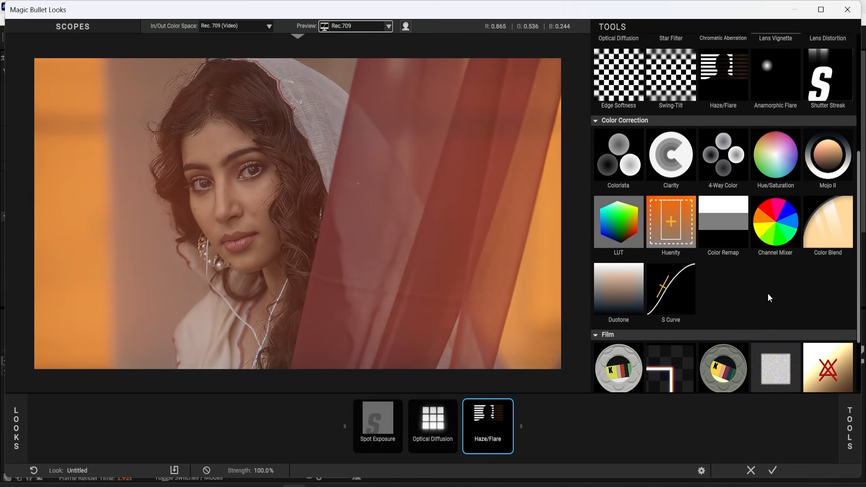
{"action": "left_click_drag", "start_coordinate": [622, 163], "coordinate": [516, 424]}
Step: Isolate Spot Exposure by disabling the other tools, and shape its area with Center X -3.6%, Radius 0.550, Aspect 1.061 and Spread 0.695
{"action": "left_click", "coordinate": [369, 430]}
{"action": "left_click", "coordinate": [426, 405]}
{"action": "left_click", "coordinate": [481, 405]}
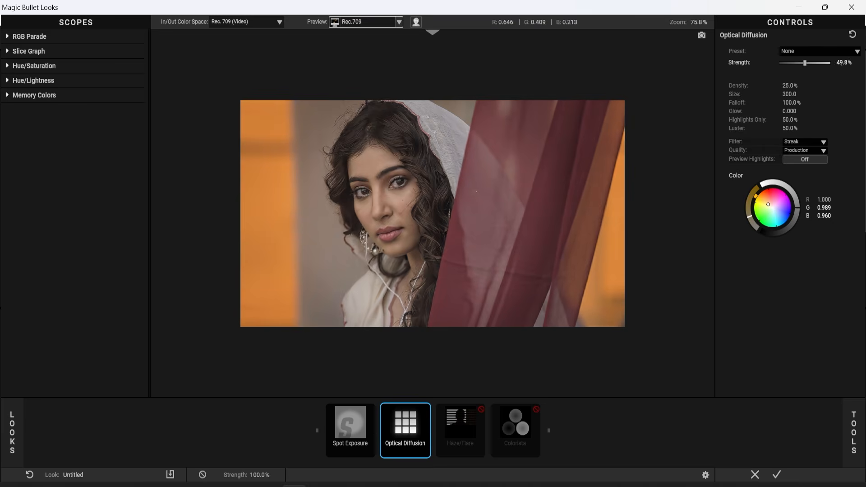
Step: Re-enable Haze/Flare, adjust its settings and reduce its strength slightly
{"action": "left_click", "coordinate": [481, 409]}
{"action": "left_click", "coordinate": [461, 429]}
{"action": "mouse_move", "coordinate": [791, 73]}
{"action": "left_mouse_down"}
{"action": "mouse_move", "coordinate": [767, 73]}
{"action": "mouse_move", "coordinate": [772, 82]}
{"action": "left_mouse_up"}
{"action": "left_click_drag", "start_coordinate": [793, 91], "coordinate": [787, 91]}
{"action": "left_click_drag", "start_coordinate": [792, 98], "coordinate": [767, 107]}
{"action": "left_click_drag", "start_coordinate": [830, 63], "coordinate": [814, 63]}
Step: Re-enable Colorista and accept the finished look for the adjustment layer
{"action": "left_click", "coordinate": [519, 430]}
{"action": "left_click", "coordinate": [536, 409]}
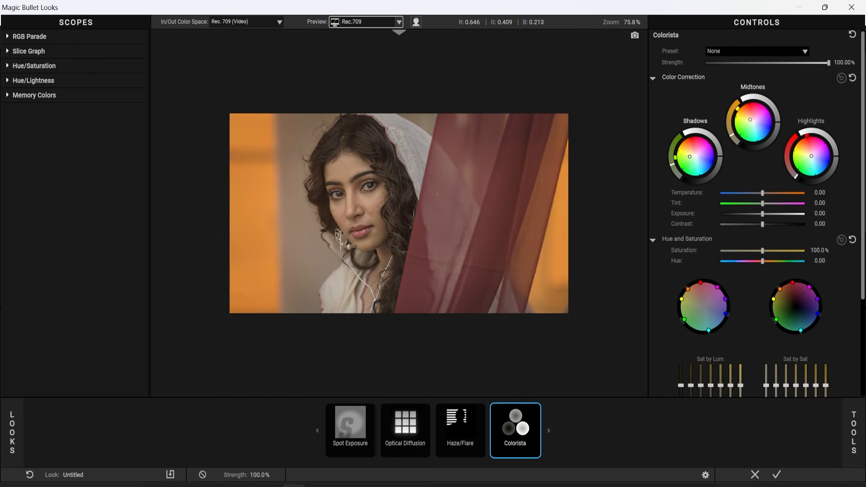
{"action": "left_click", "coordinate": [776, 474]}
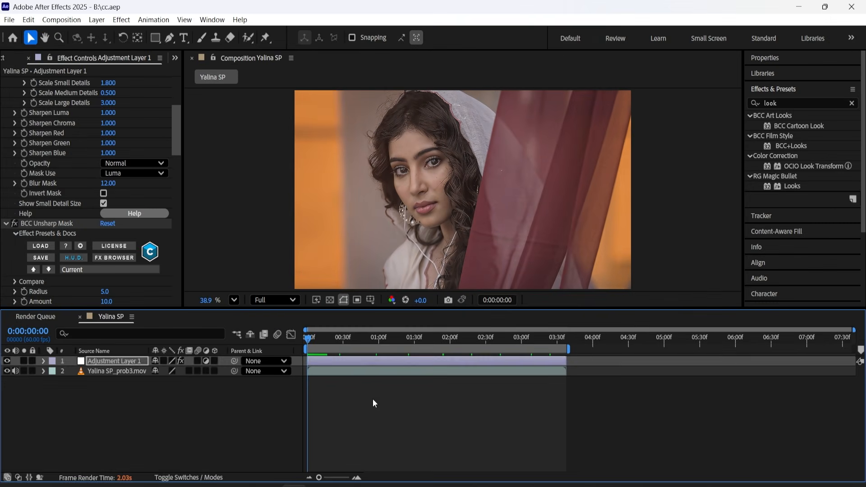
Step: Compare the frame with the adjustment layer off and on, set the Looks effect's Strength to 70%, and save the project
{"action": "left_click", "coordinate": [7, 360]}
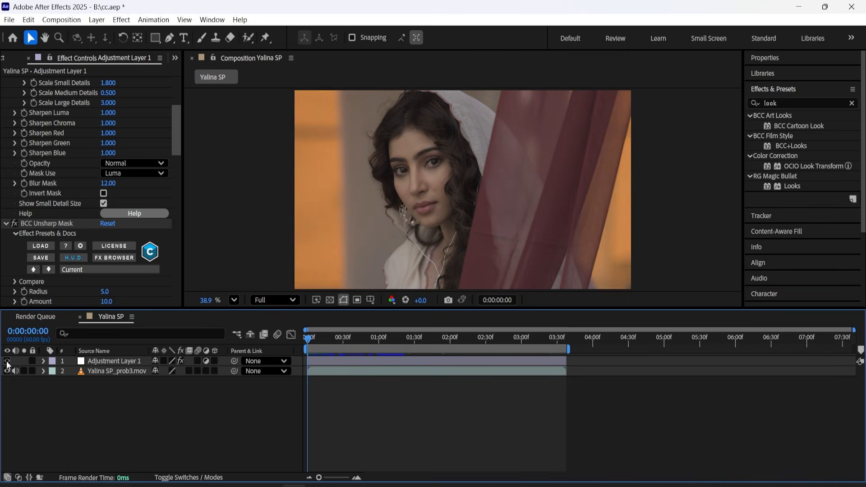
{"action": "left_click", "coordinate": [7, 361]}
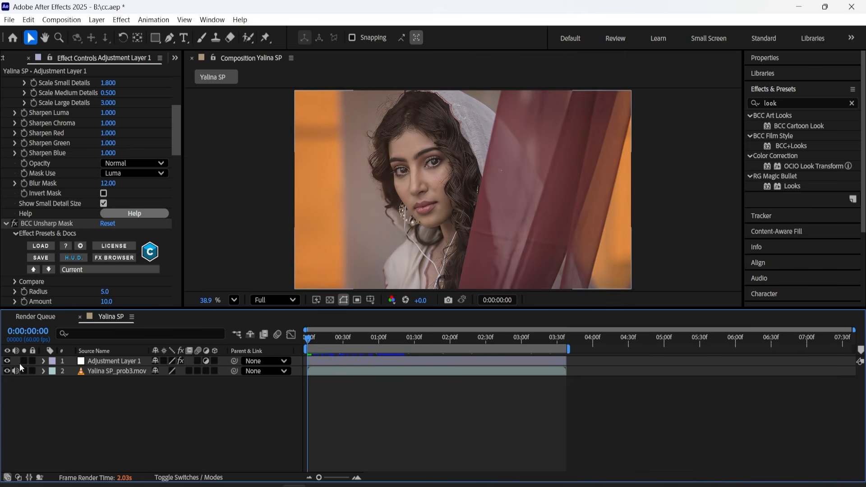
{"action": "left_click", "coordinate": [337, 360]}
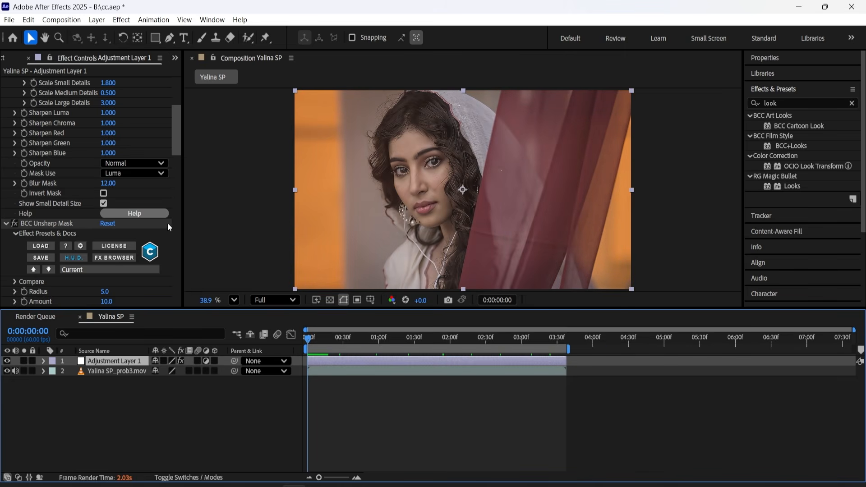
{"action": "left_click_drag", "start_coordinate": [178, 137], "coordinate": [178, 267]}
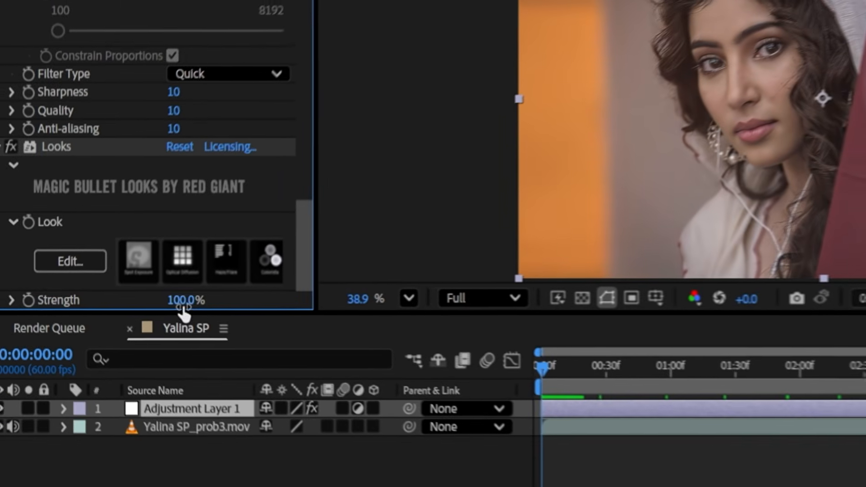
{"action": "left_click_drag", "start_coordinate": [183, 307], "coordinate": [177, 307]}
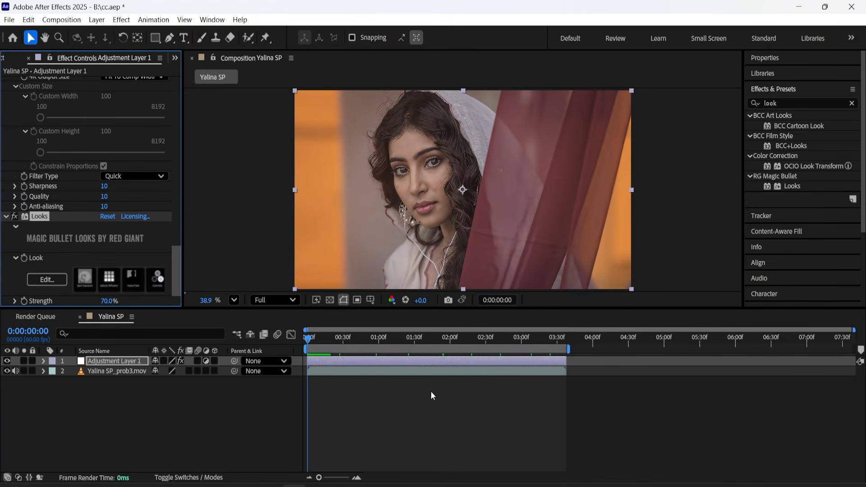
{"action": "left_click", "coordinate": [412, 399]}
{"action": "key", "text": "ctrl+s"}
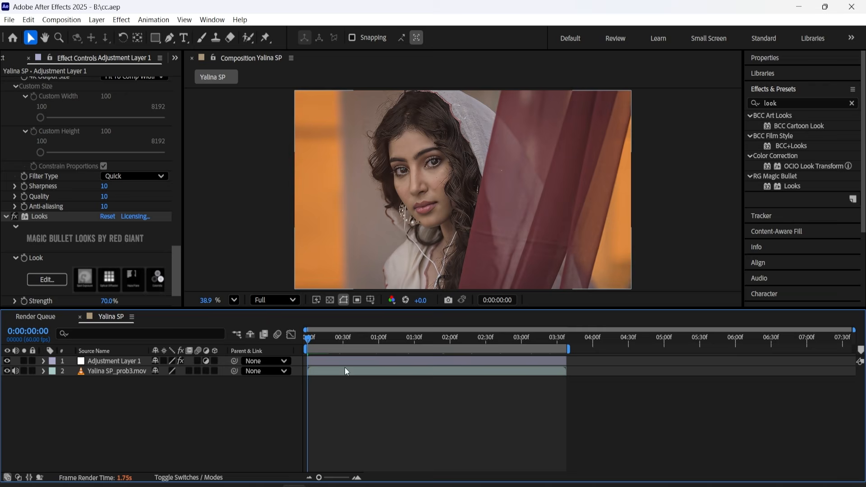
Step: Save all effects on the adjustment layer as an animation preset named "4k cc", and save the project
{"action": "left_click", "coordinate": [38, 216]}
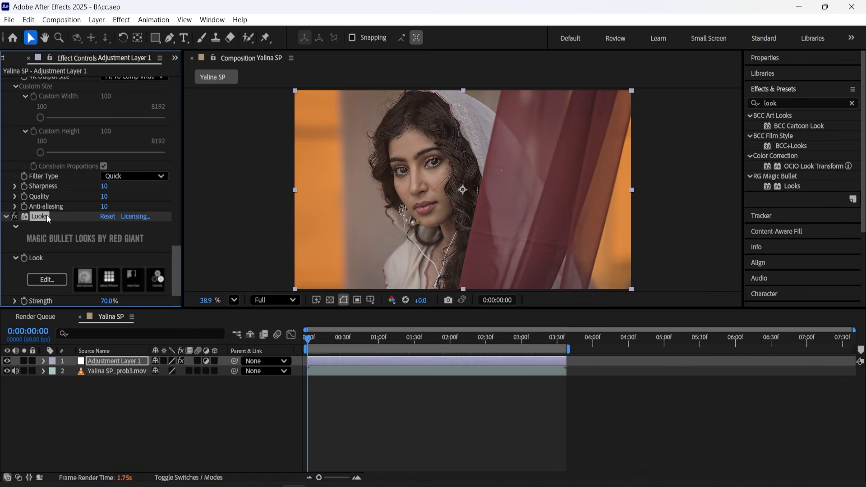
{"action": "key", "text": "ctrl+a"}
{"action": "scroll", "coordinate": [50, 216], "scroll_direction": "up", "scroll_amount": 10}
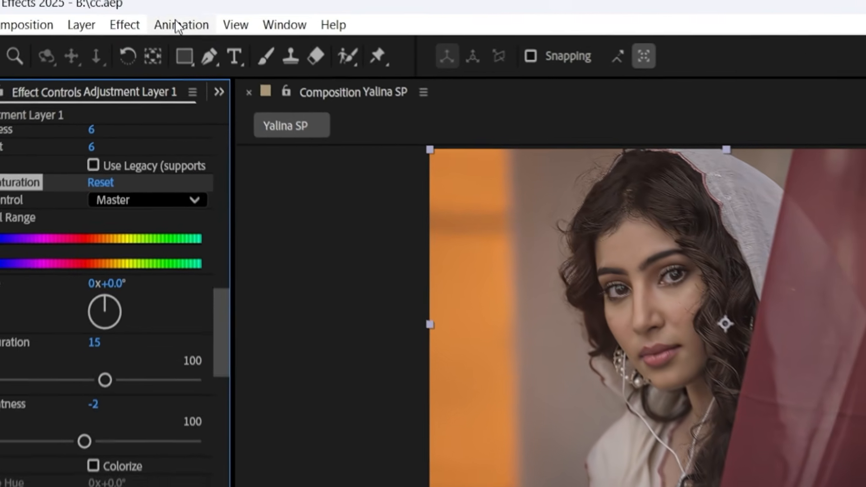
{"action": "left_click", "coordinate": [150, 6]}
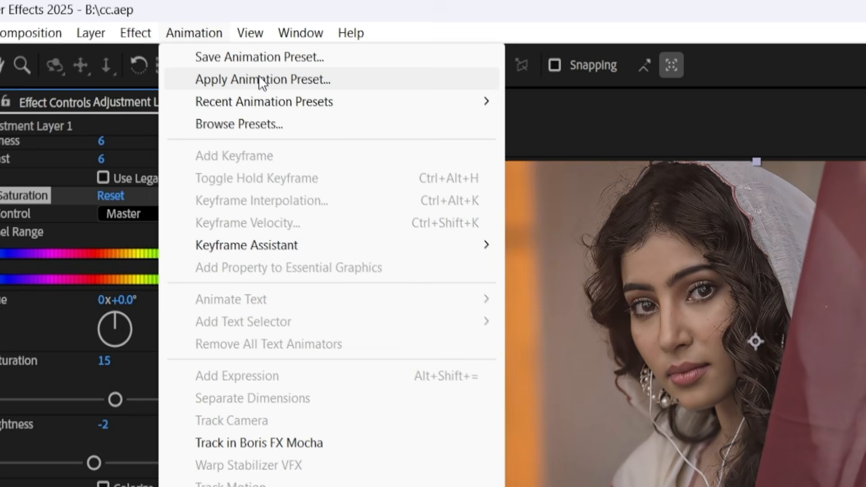
{"action": "left_click", "coordinate": [288, 57]}
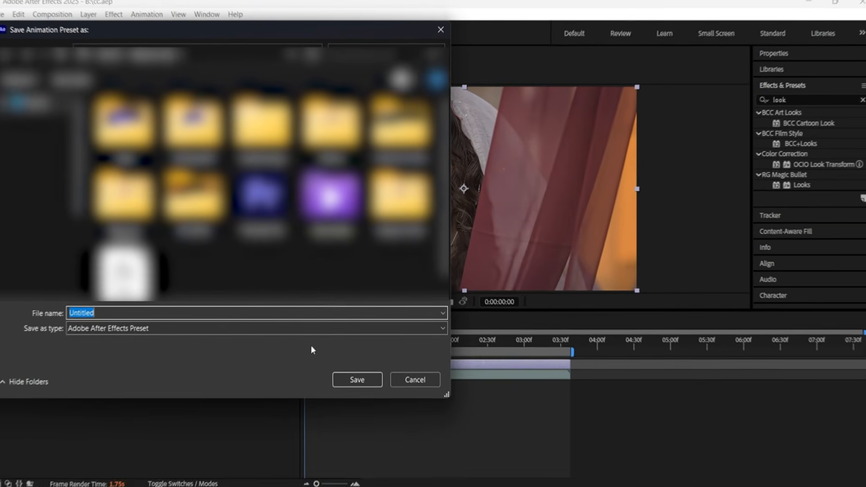
{"action": "type", "text": "4"}
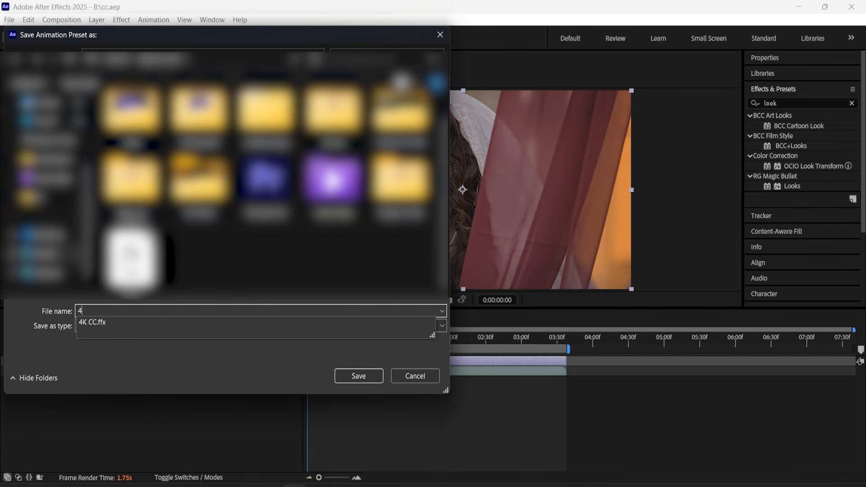
{"action": "type", "text": "k cc"}
{"action": "key", "text": "Return"}
{"action": "key", "text": "ctrl+s"}
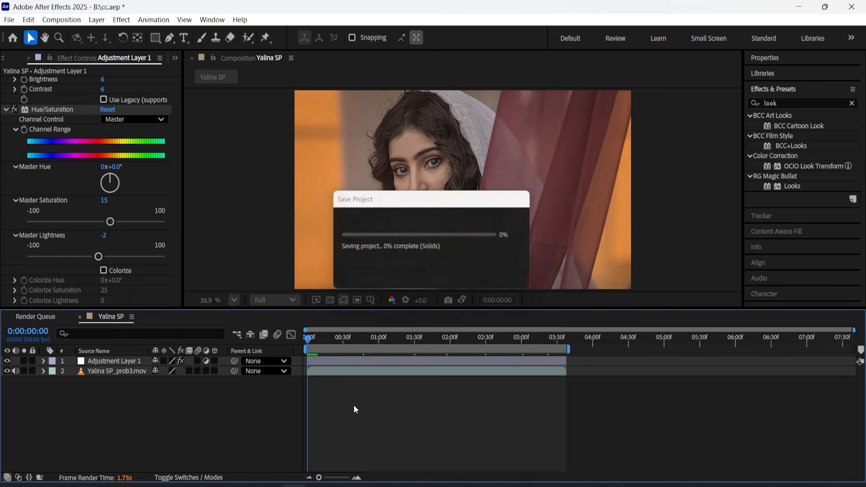
Step: Delete the existing adjustment layer and create a fresh one above the Yalina SP clip
{"action": "left_click", "coordinate": [335, 361]}
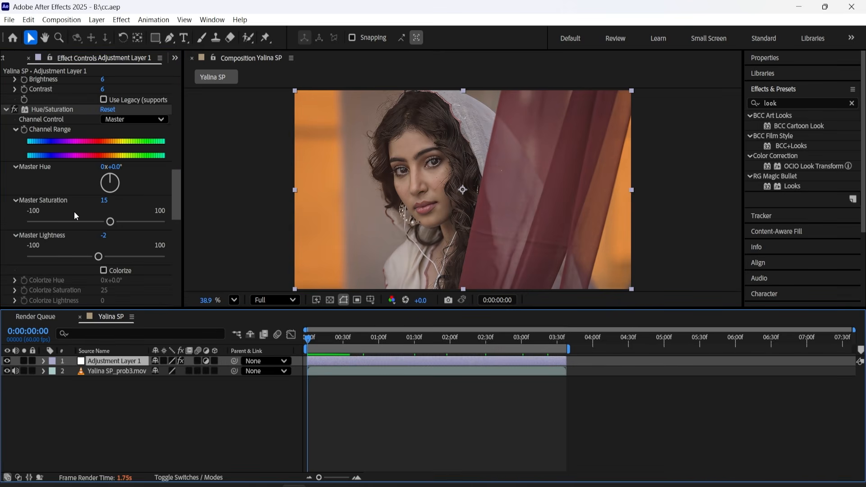
{"action": "key", "text": "Delete"}
{"action": "left_click", "coordinate": [347, 364]}
{"action": "key", "text": "ctrl+alt+y"}
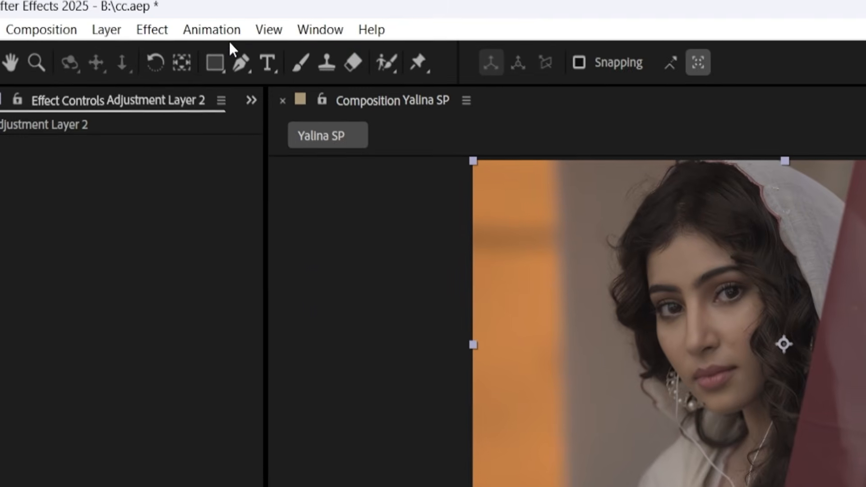
Step: Apply the 4K CC animation preset to the new adjustment layer and save the project
{"action": "left_click", "coordinate": [162, 21]}
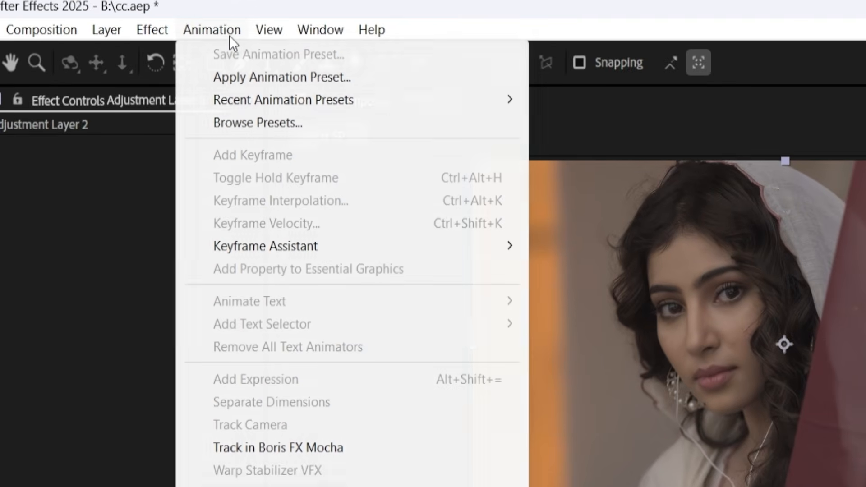
{"action": "left_click", "coordinate": [323, 78]}
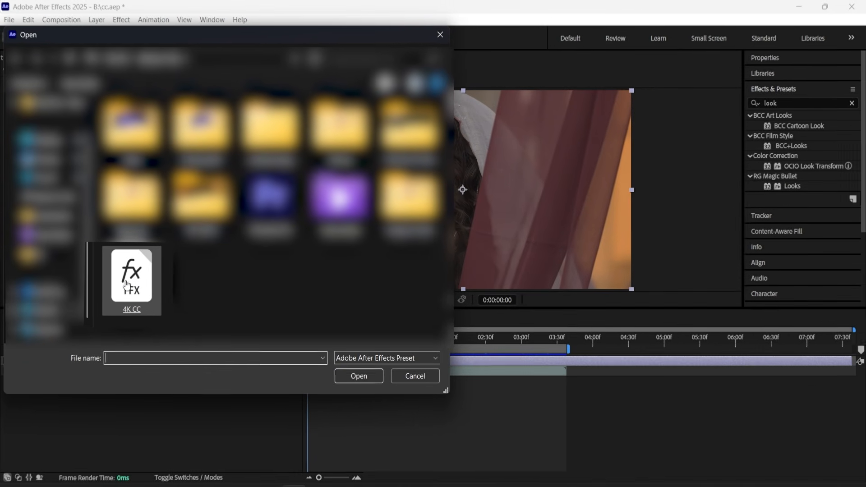
{"action": "double_click", "coordinate": [138, 278]}
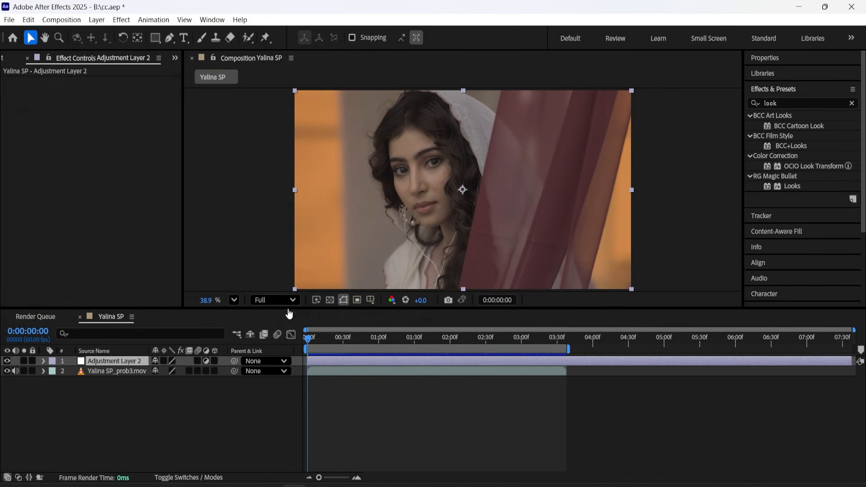
{"action": "left_click", "coordinate": [403, 410]}
{"action": "key", "text": "ctrl+s"}
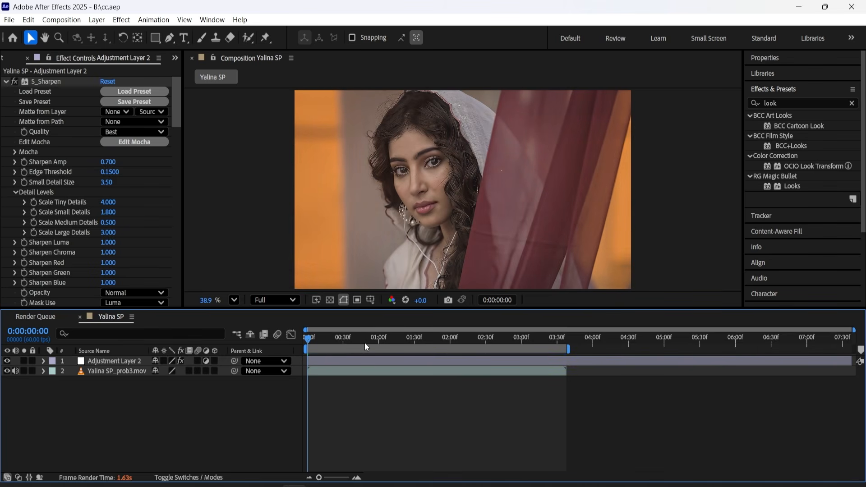
Step: Check the preset's look on other frames of the clip, at 0:00:00:46, 0:00:02:20 and 0:00:02:39
{"action": "left_click", "coordinate": [362, 339]}
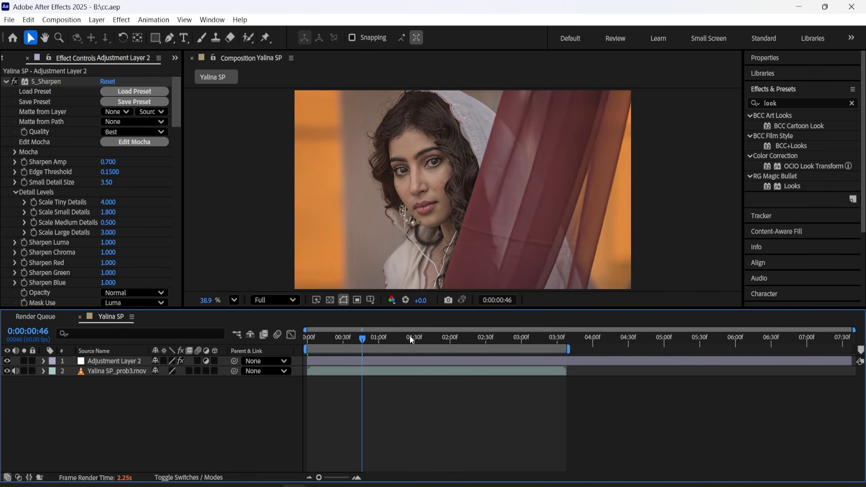
{"action": "left_click", "coordinate": [474, 337]}
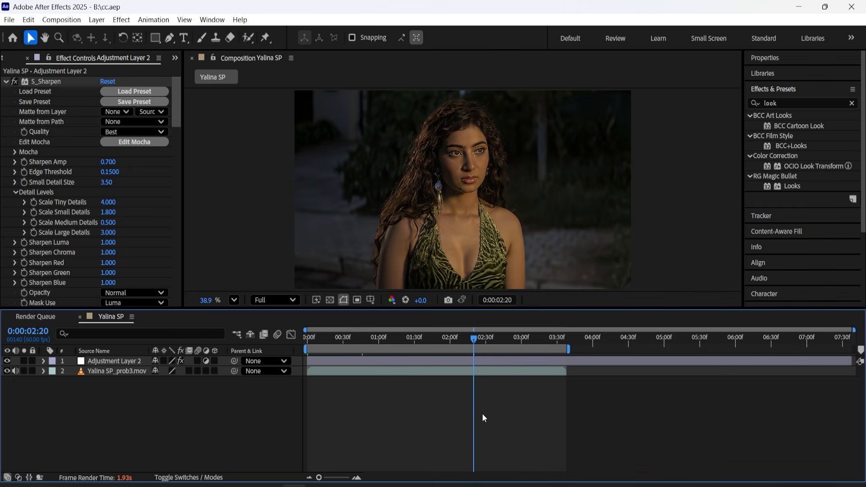
{"action": "left_click", "coordinate": [497, 339]}
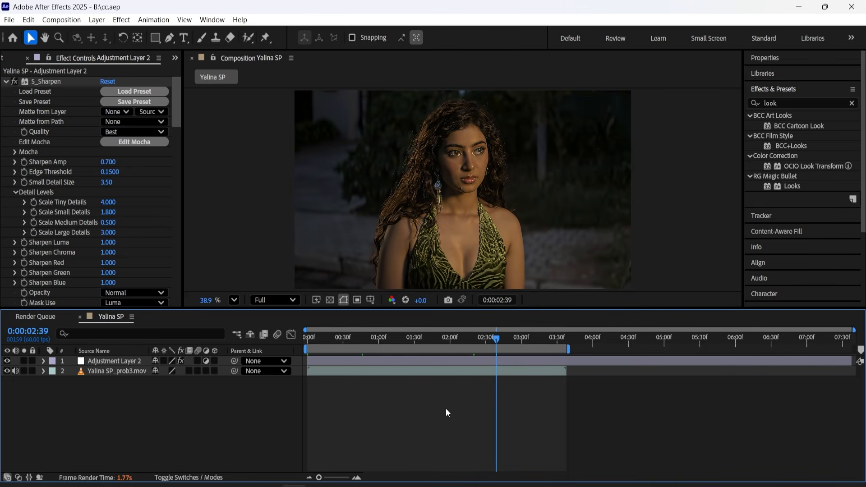